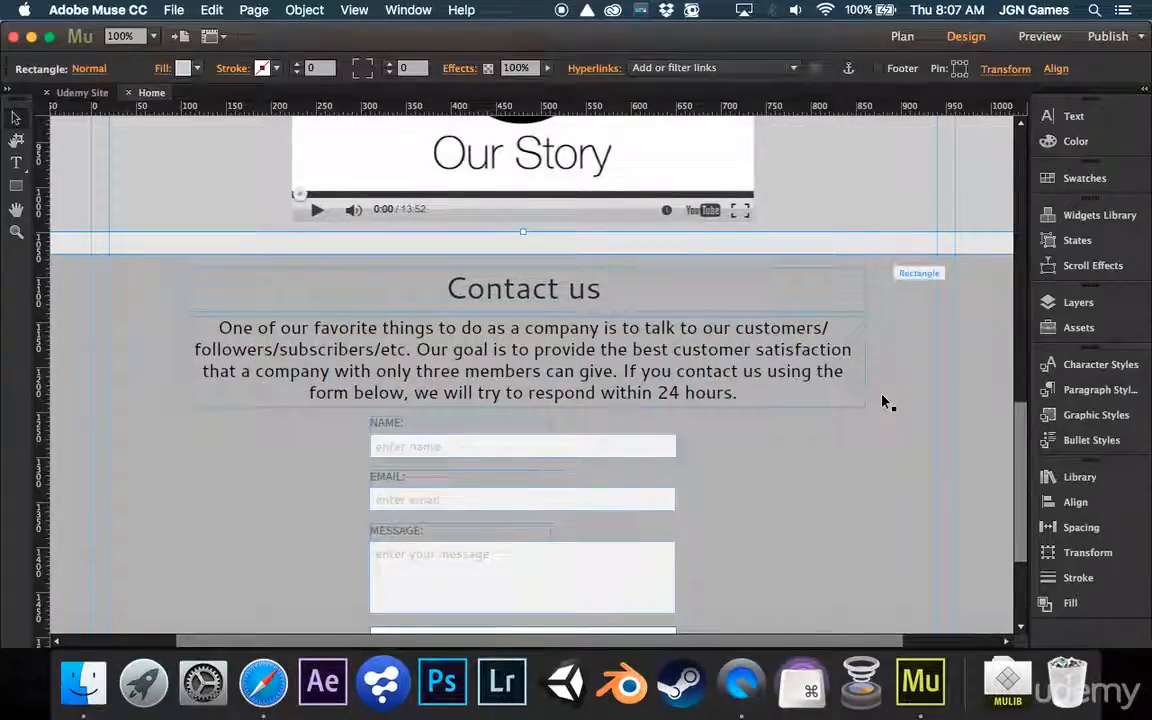
pyautogui.scroll(3, 882, 401)
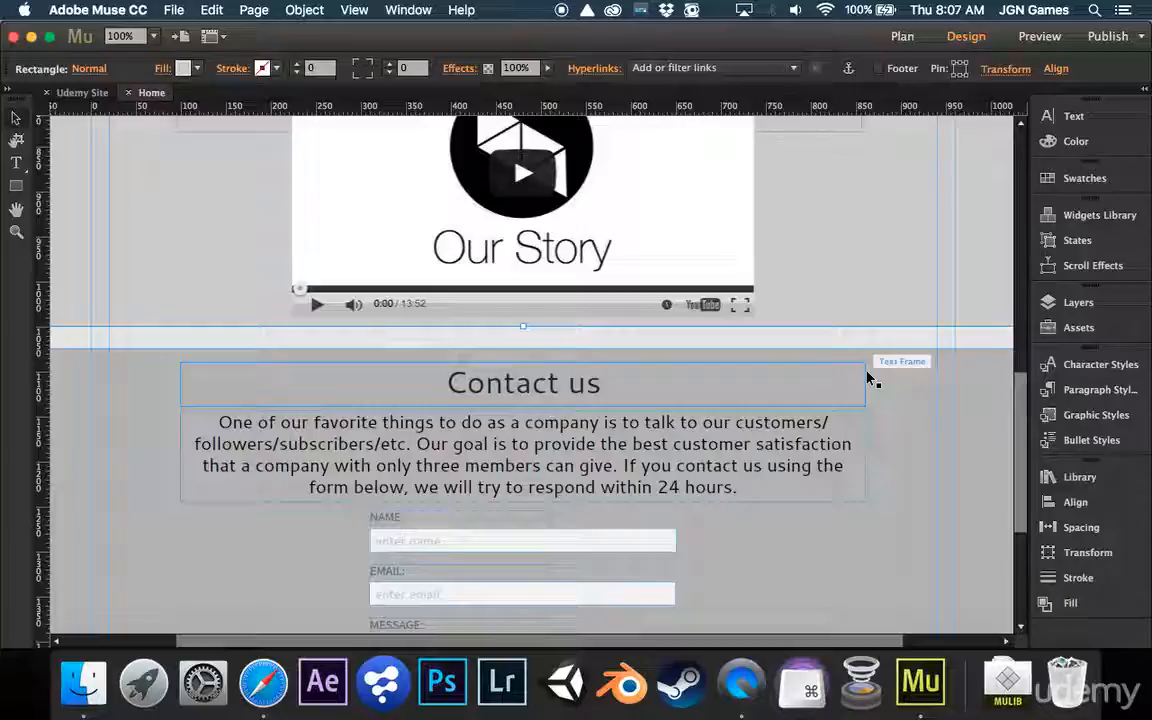
pyautogui.scroll(5, 808, 305)
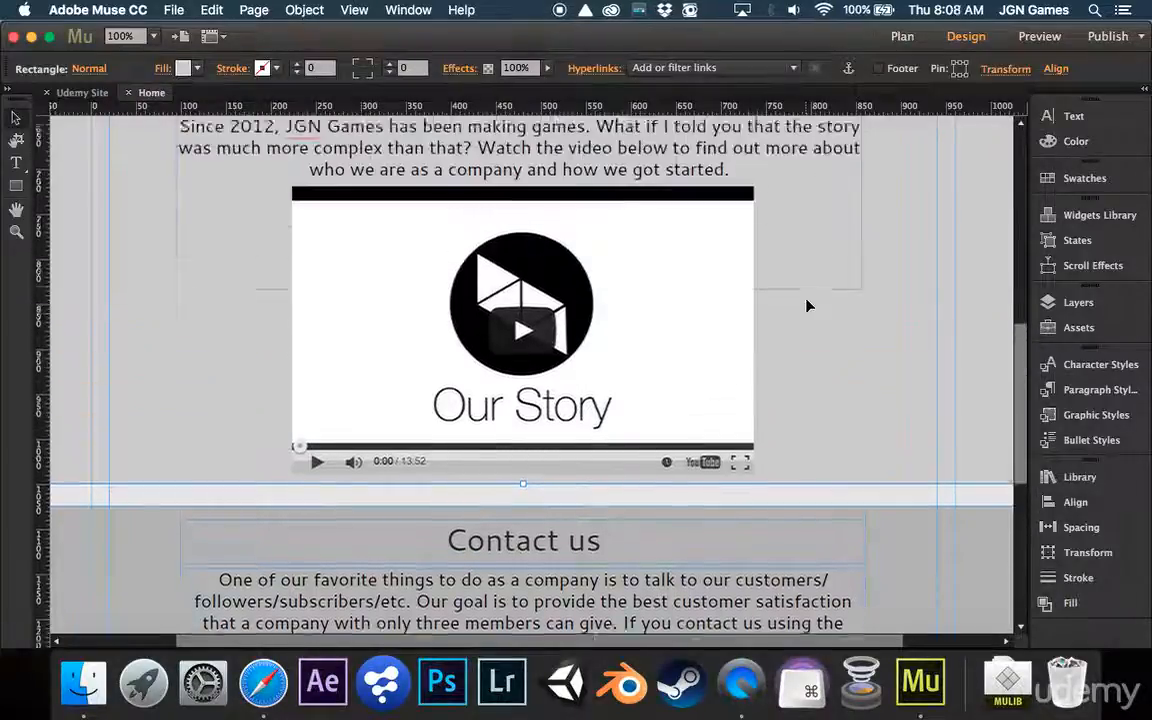
pyautogui.scroll(15, 808, 305)
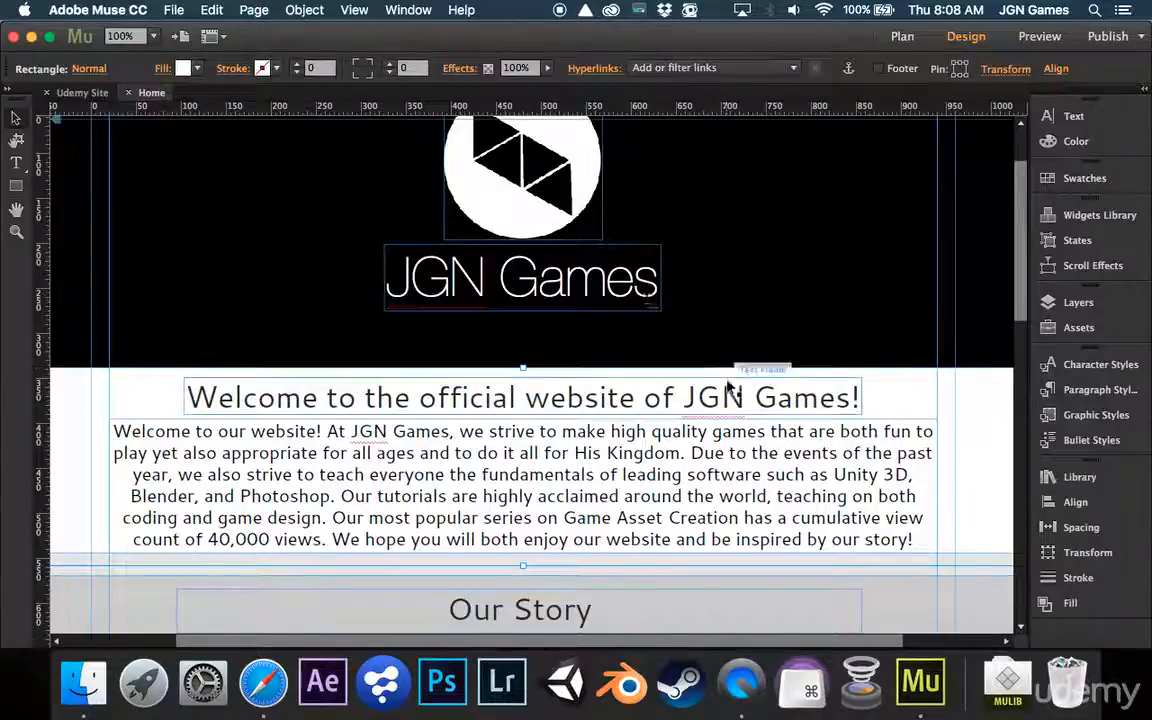
pyautogui.click(730, 392)
pyautogui.scroll(-8, 730, 390)
pyautogui.click(724, 355)
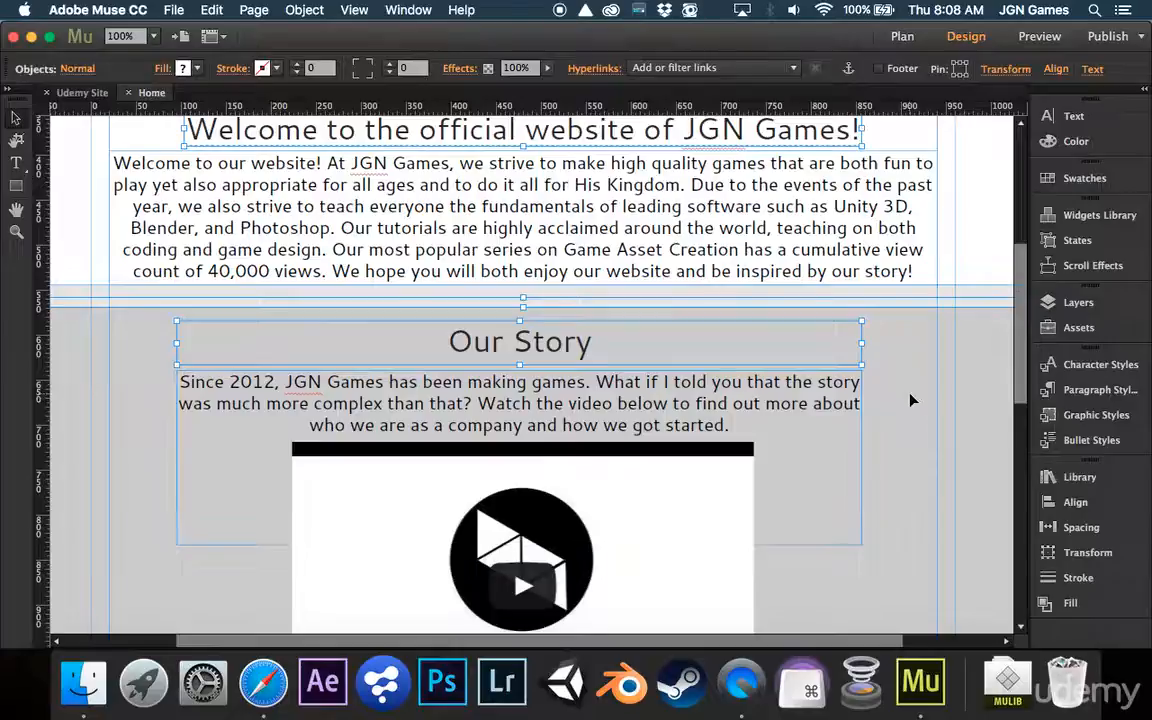
pyautogui.scroll(-13, 845, 520)
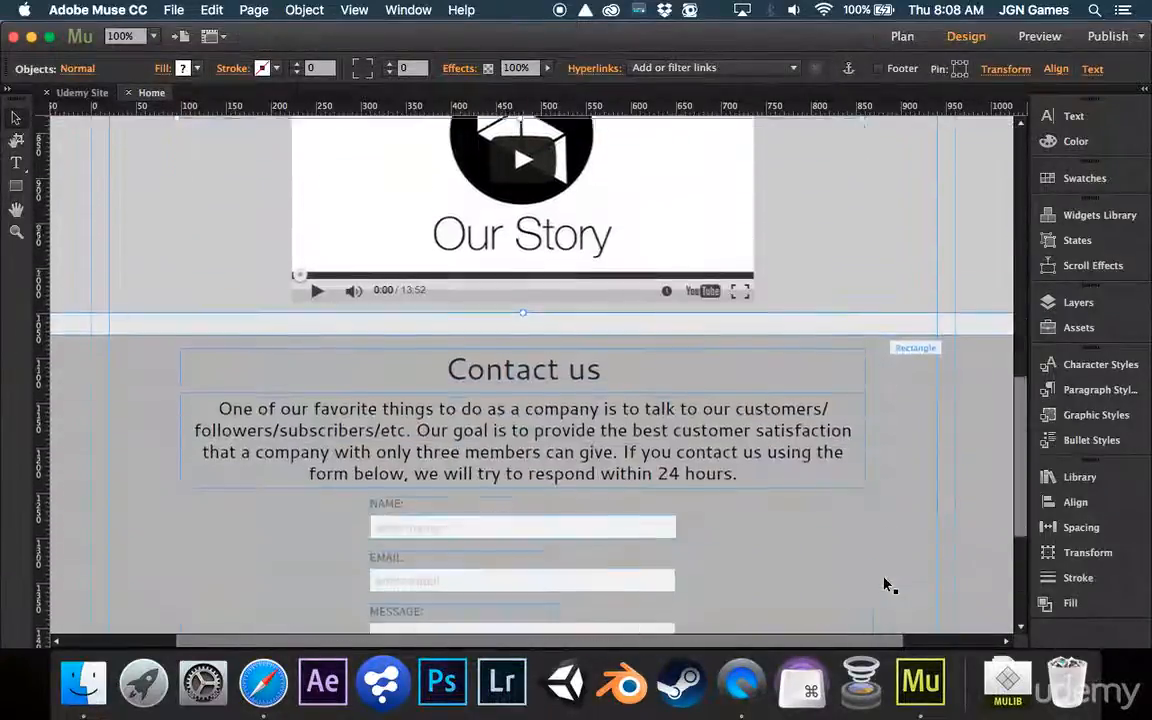
pyautogui.scroll(-1, 885, 585)
pyautogui.click(771, 352)
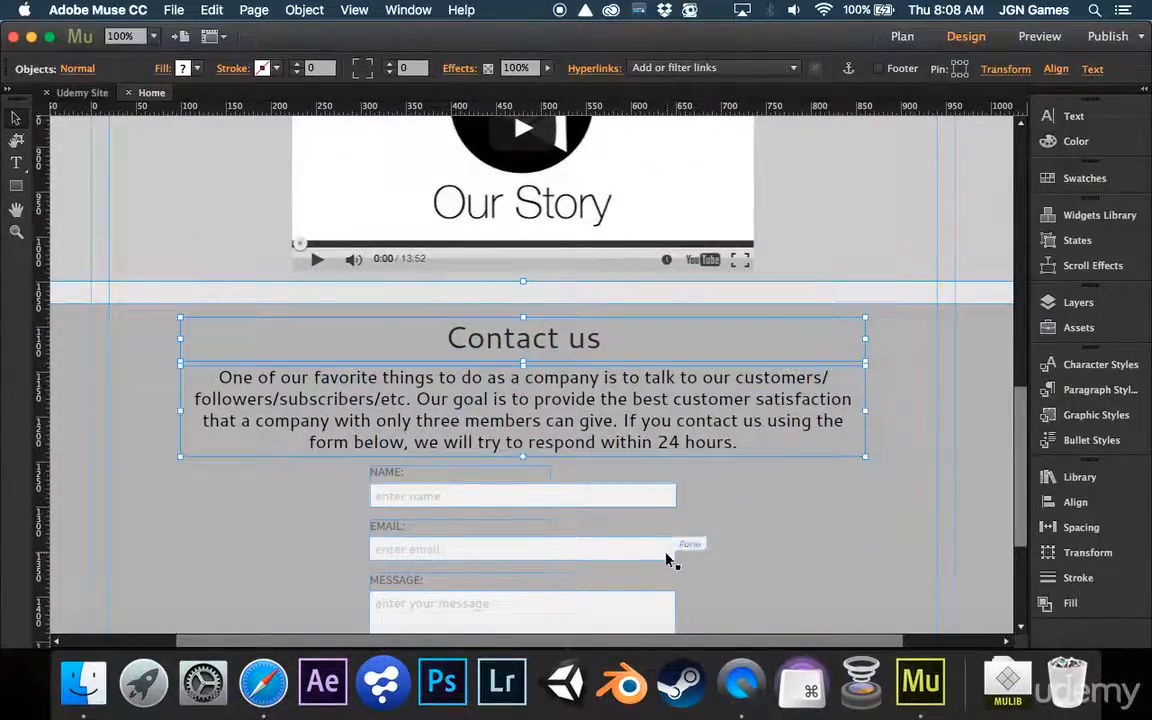
pyautogui.click(668, 559)
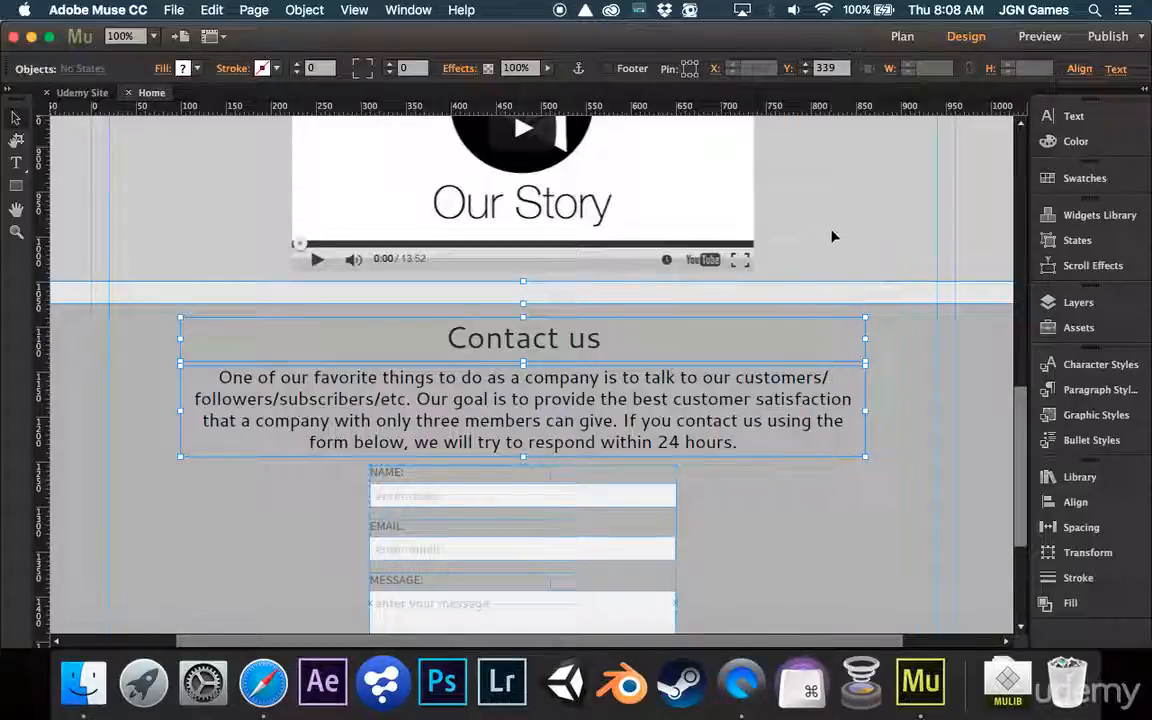
pyautogui.scroll(15, 831, 236)
pyautogui.scroll(-1, 830, 290)
pyautogui.click(838, 410)
pyautogui.moveTo(837, 406); pyautogui.dragTo(838, 400)
pyautogui.press('super+z')
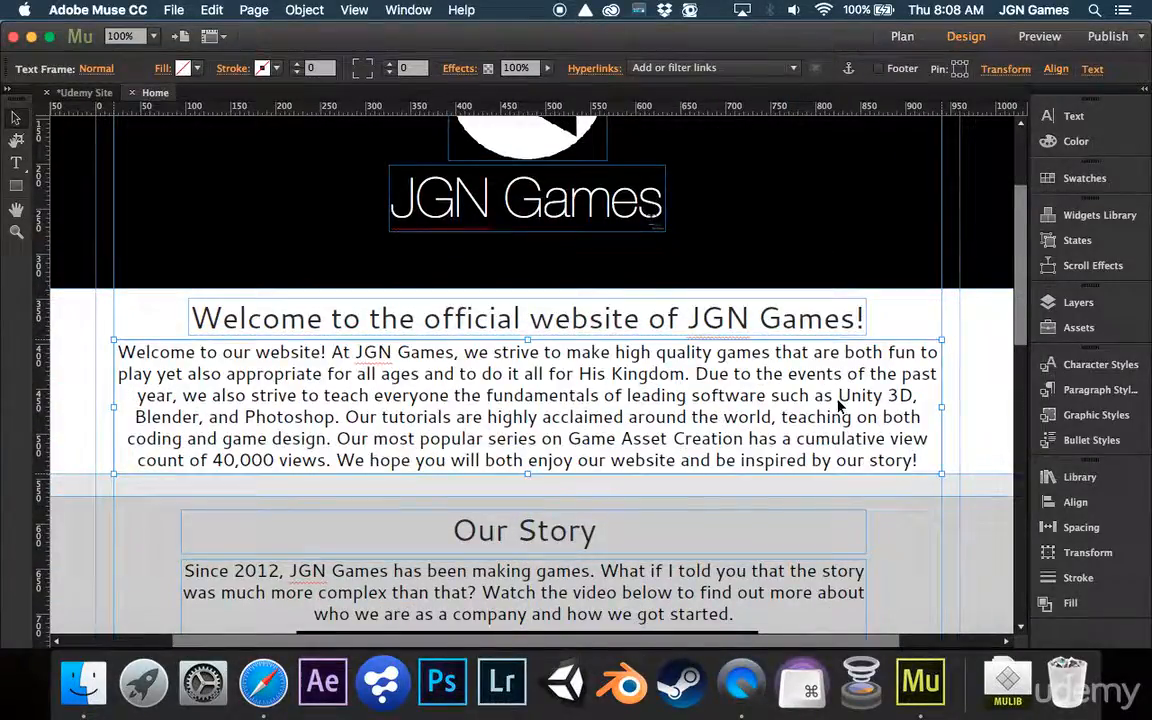
pyautogui.click(905, 318)
pyautogui.click(830, 313)
pyautogui.moveTo(254, 312); pyautogui.dragTo(166, 262)
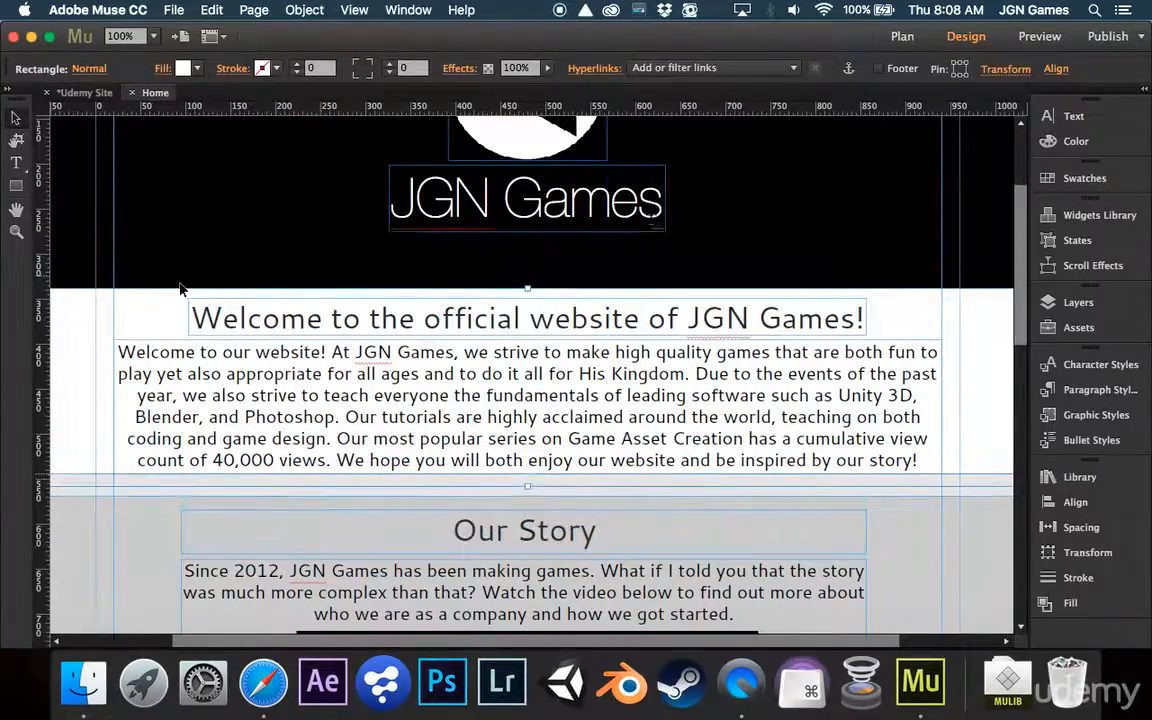
# Step: Move the welcome, Our Story and Contact us texts with their background rectangles and the video down, opening a gap below the header logo
pyautogui.click(220, 314)
pyautogui.keyDown('shift'); pyautogui.click(207, 388); pyautogui.keyUp('shift')
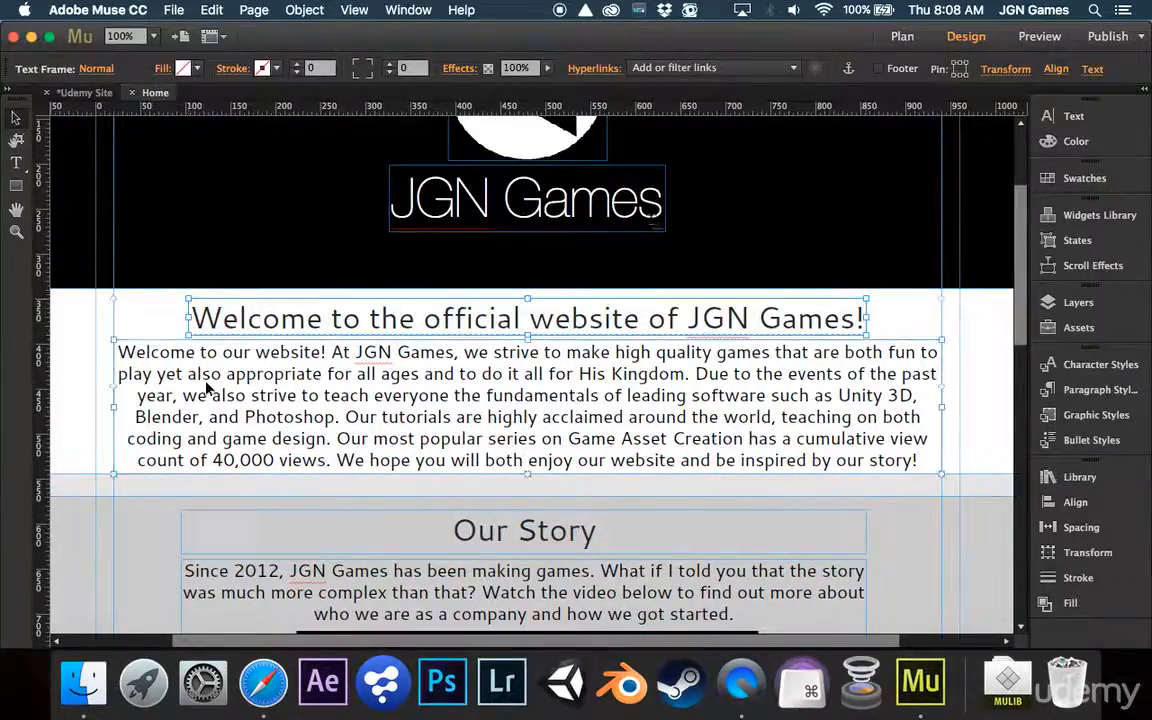
pyautogui.keyDown('shift'); pyautogui.click(90, 301); pyautogui.keyUp('shift')
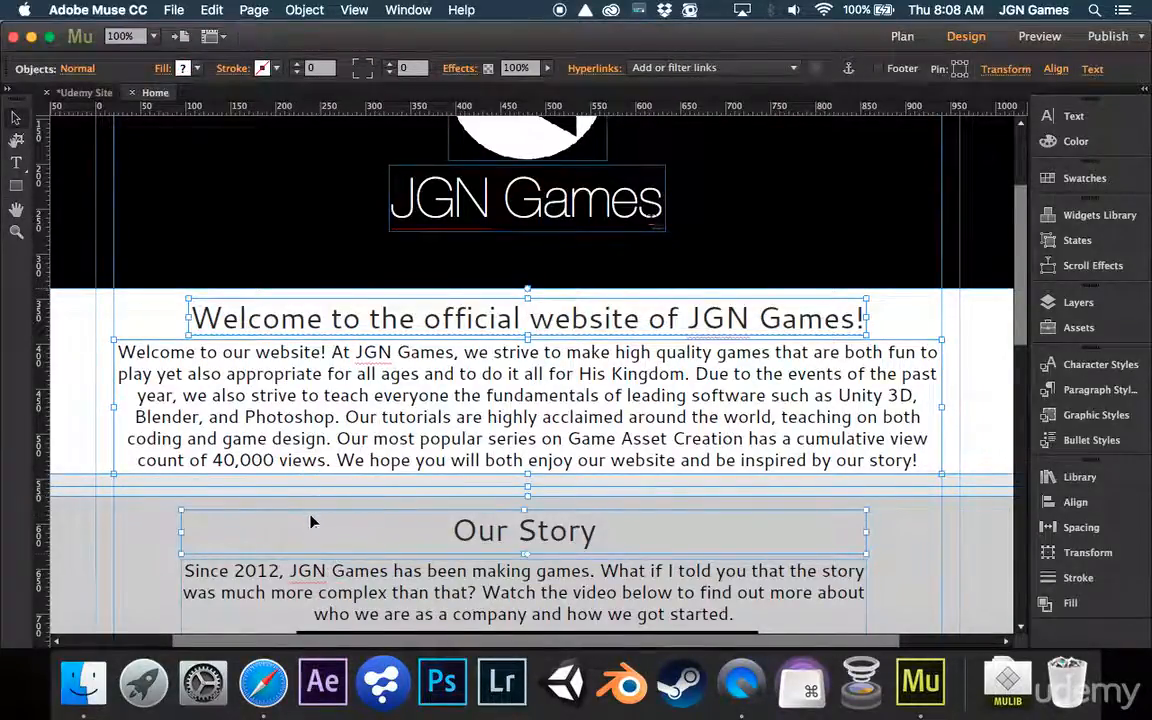
pyautogui.scroll(-3, 183, 537)
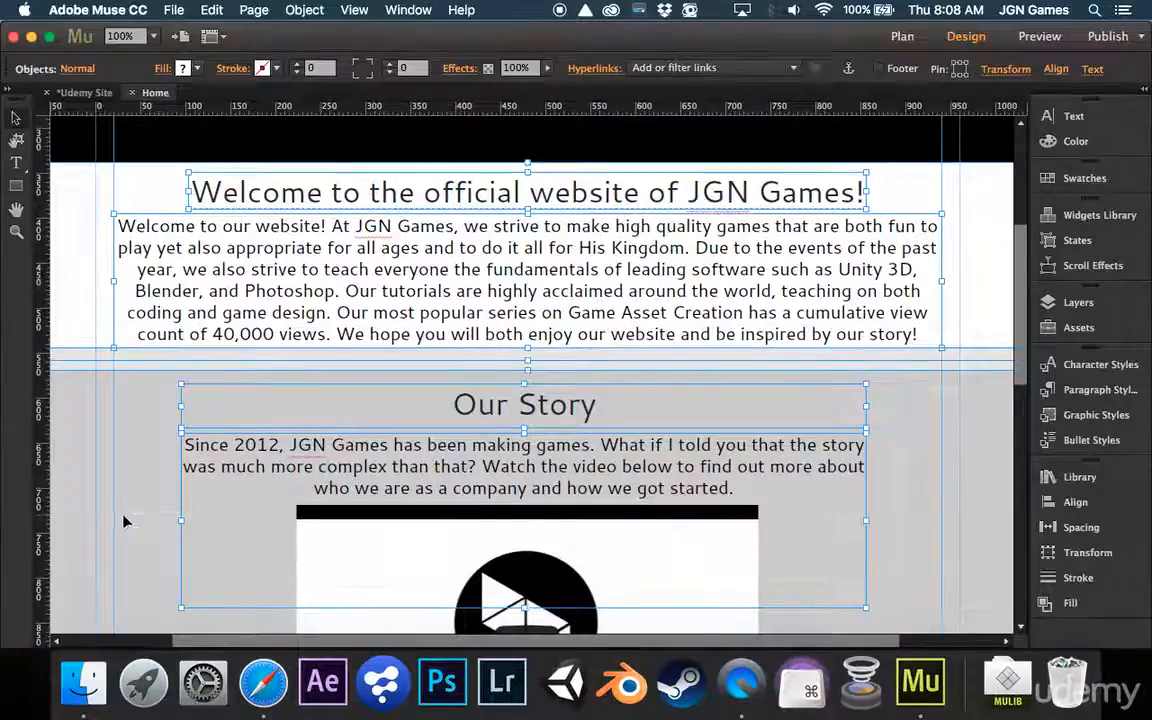
pyautogui.scroll(-9, 386, 545)
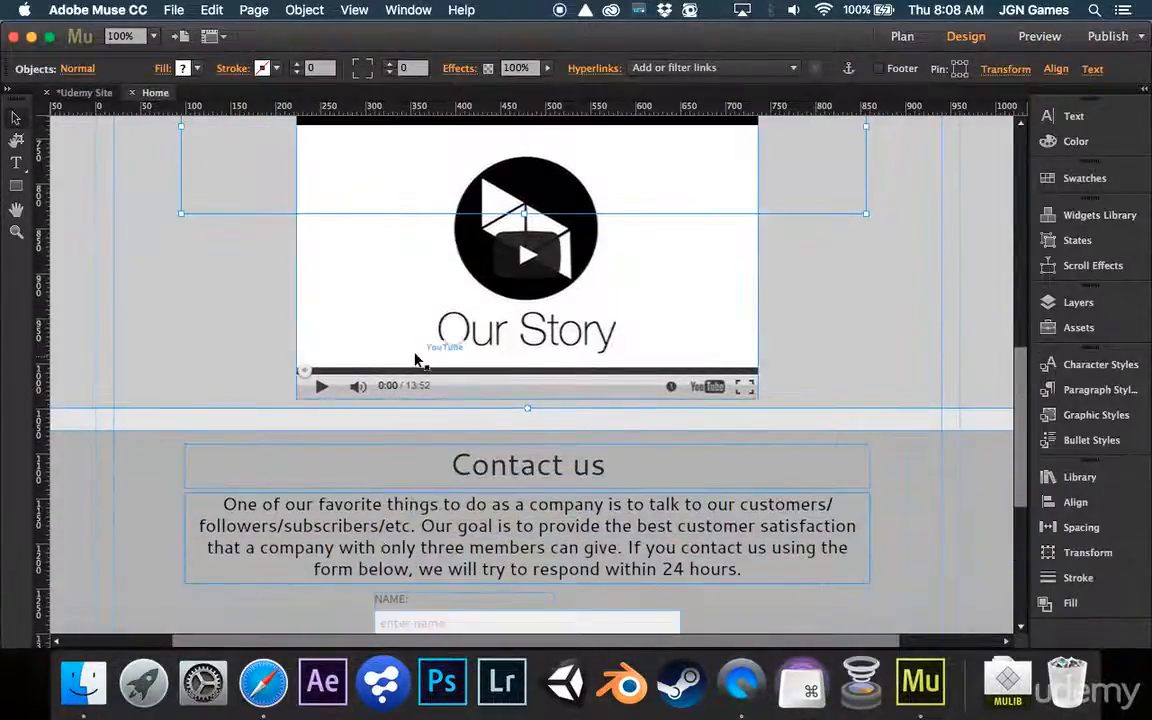
pyautogui.keyDown('shift'); pyautogui.click(417, 356); pyautogui.keyUp('shift')
pyautogui.keyDown('shift'); pyautogui.click(386, 468); pyautogui.keyUp('shift')
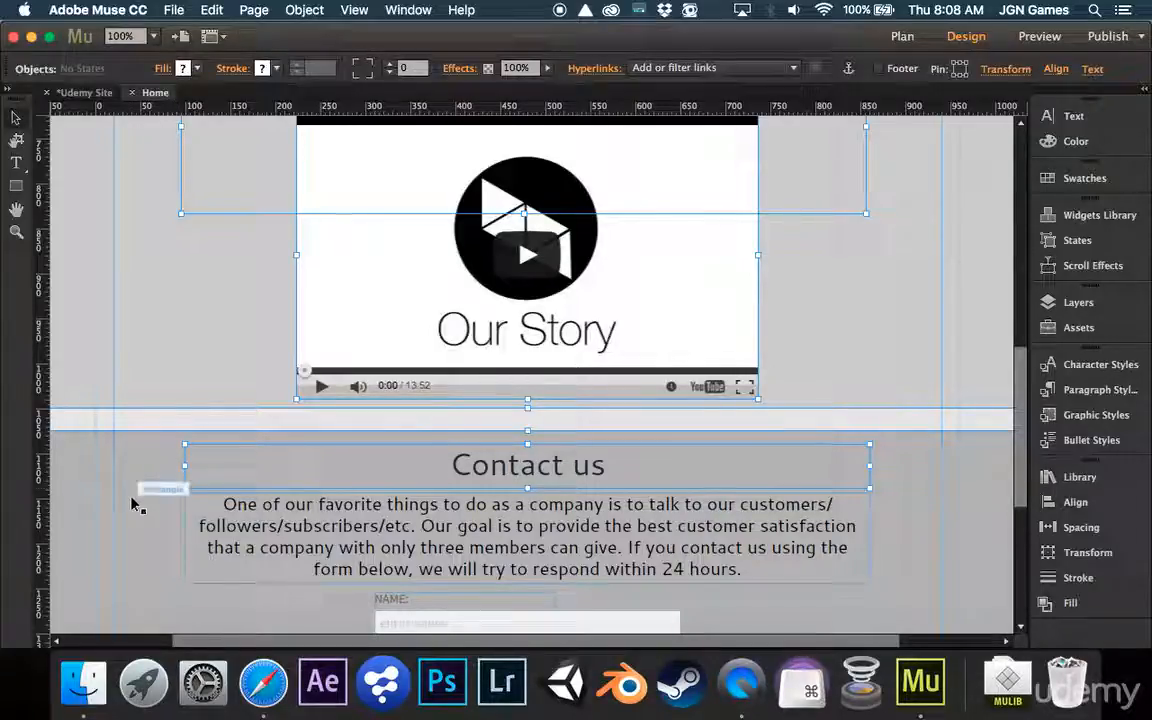
pyautogui.keyDown('shift'); pyautogui.click(321, 571); pyautogui.keyUp('shift')
pyautogui.scroll(-1, 321, 570)
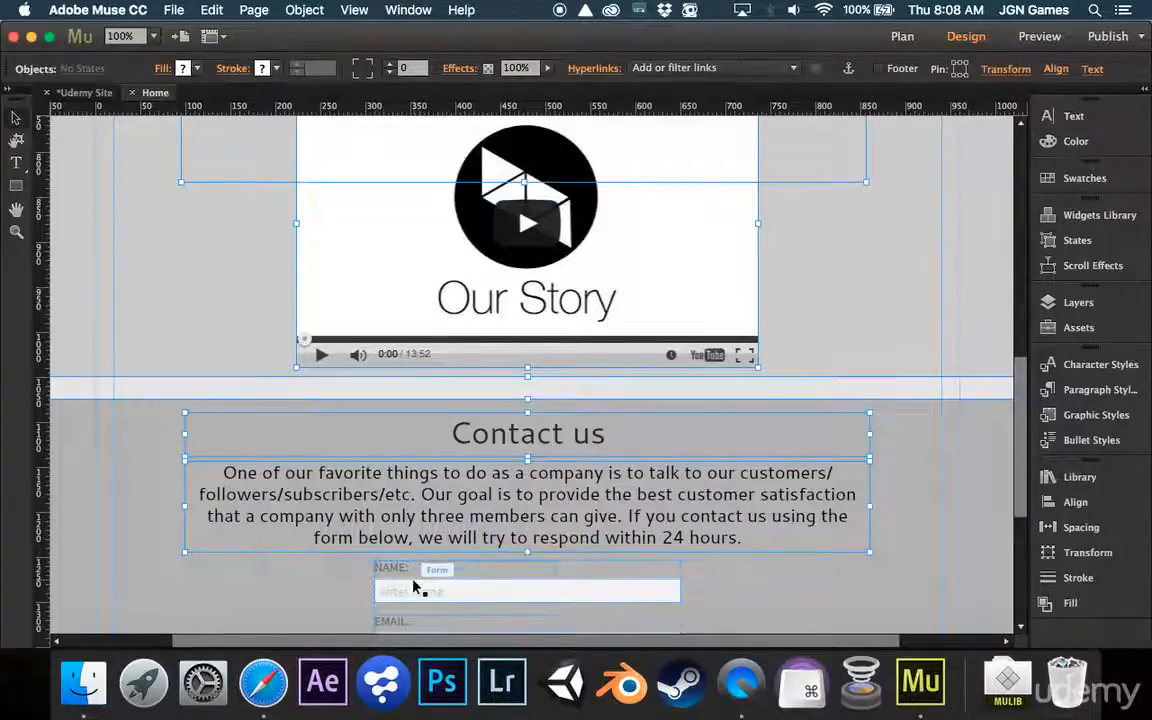
pyautogui.scroll(10, 414, 587)
pyautogui.moveTo(491, 332); pyautogui.dragTo(490, 370)
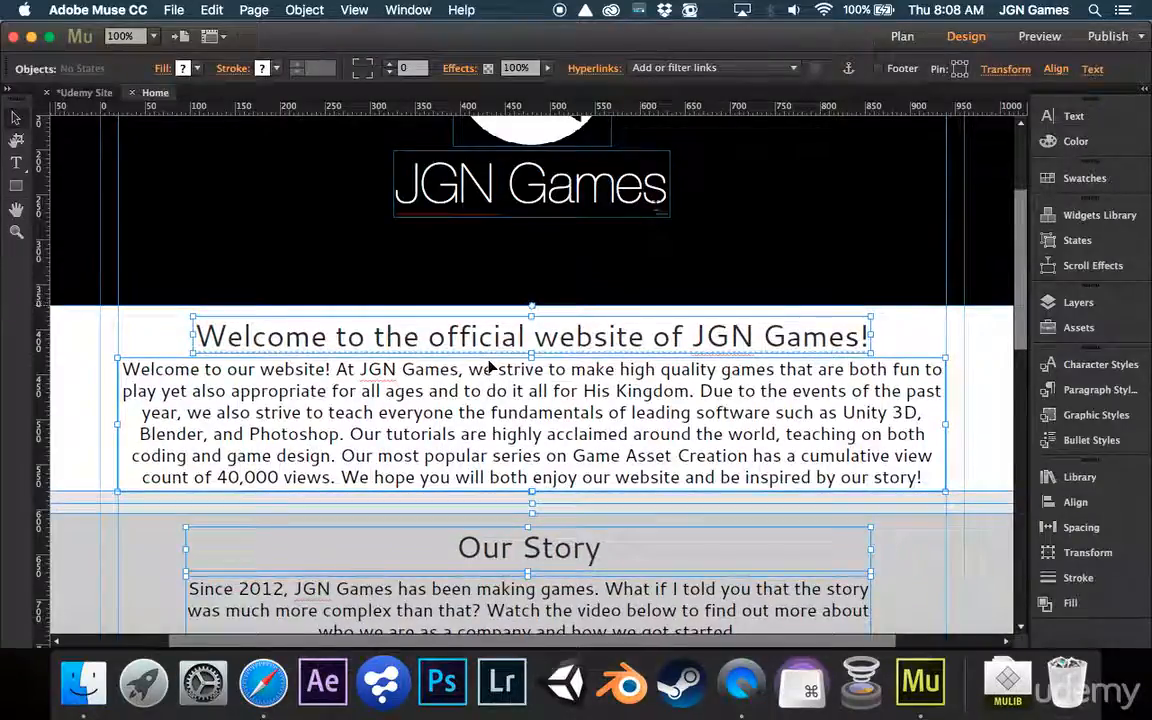
# Step: Draw a full-width rectangle about 60 px tall in the gap between the header logo and the welcome section
pyautogui.click(16, 185)
pyautogui.hscroll(-2, 121, 244)
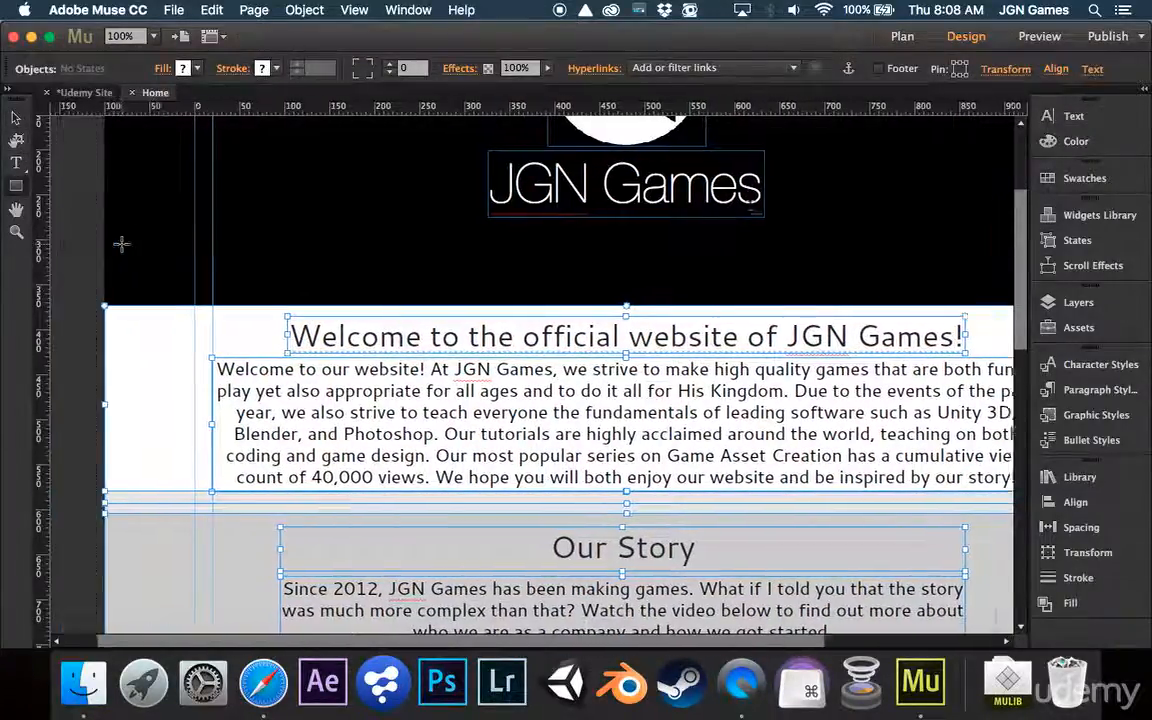
pyautogui.hscroll(-1, 121, 244)
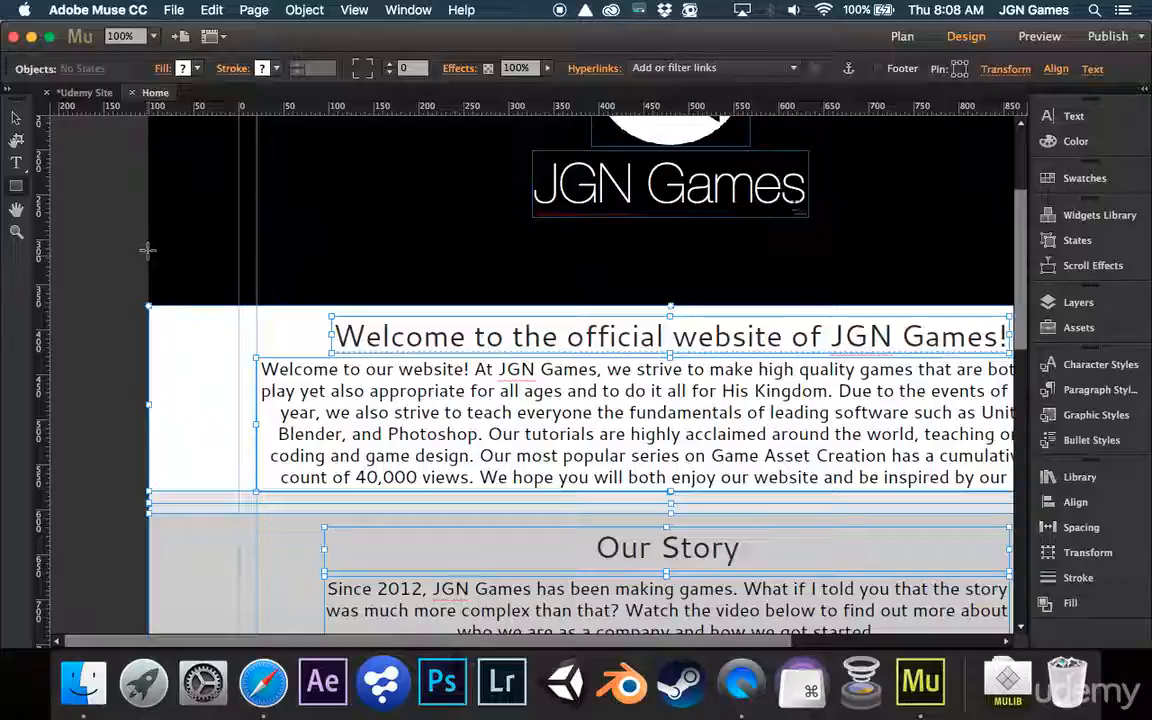
pyautogui.moveTo(146, 249); pyautogui.dragTo(918, 306)
# Step: Fill the new full-width strip below the header with the 808080 grey swatch
pyautogui.hscroll(-4, 918, 306)
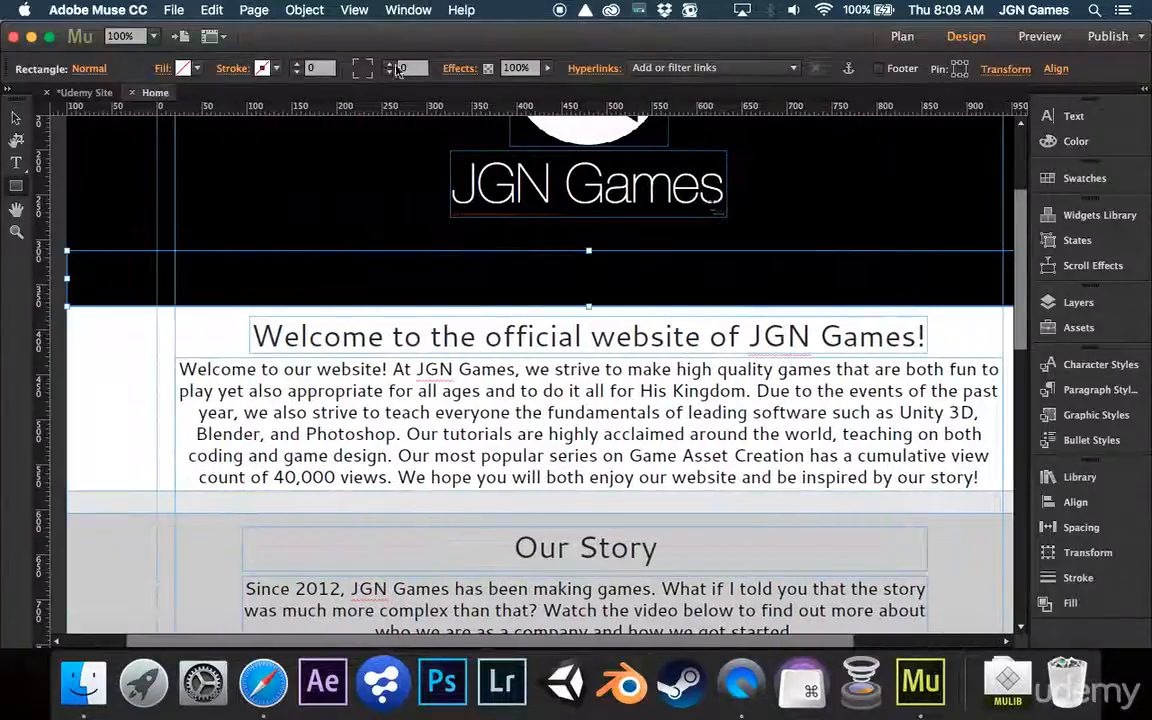
pyautogui.scroll(5, 378, 200)
pyautogui.hscroll(-1, 378, 200)
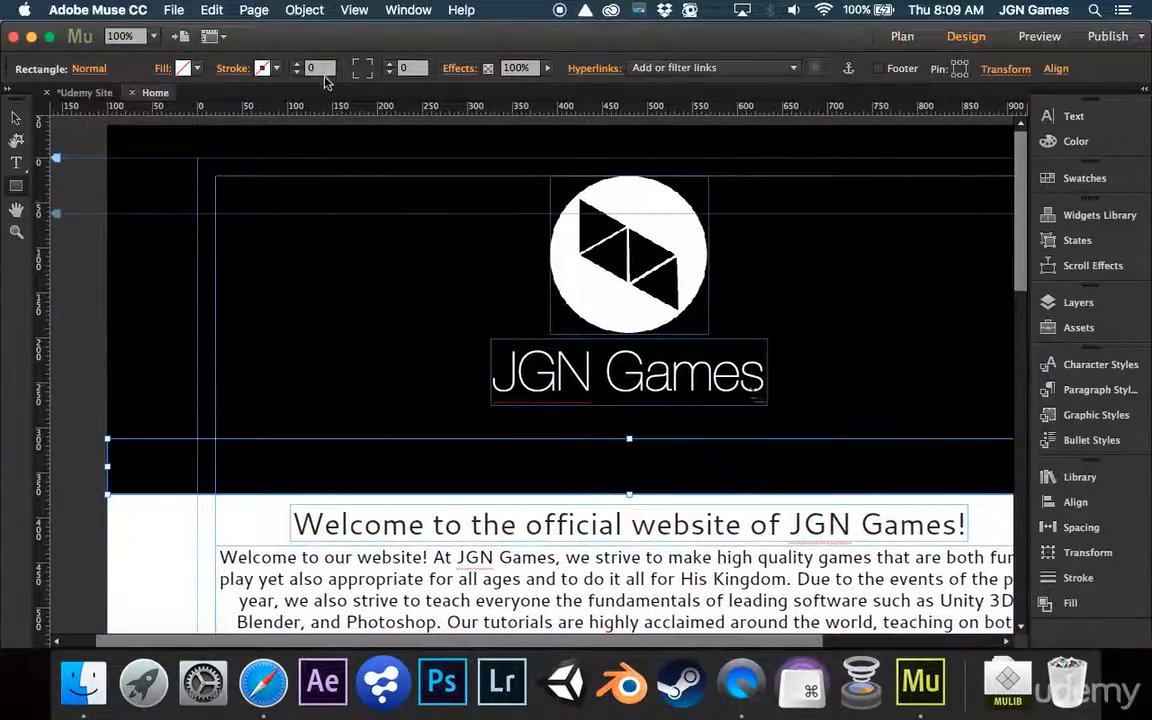
pyautogui.click(197, 68)
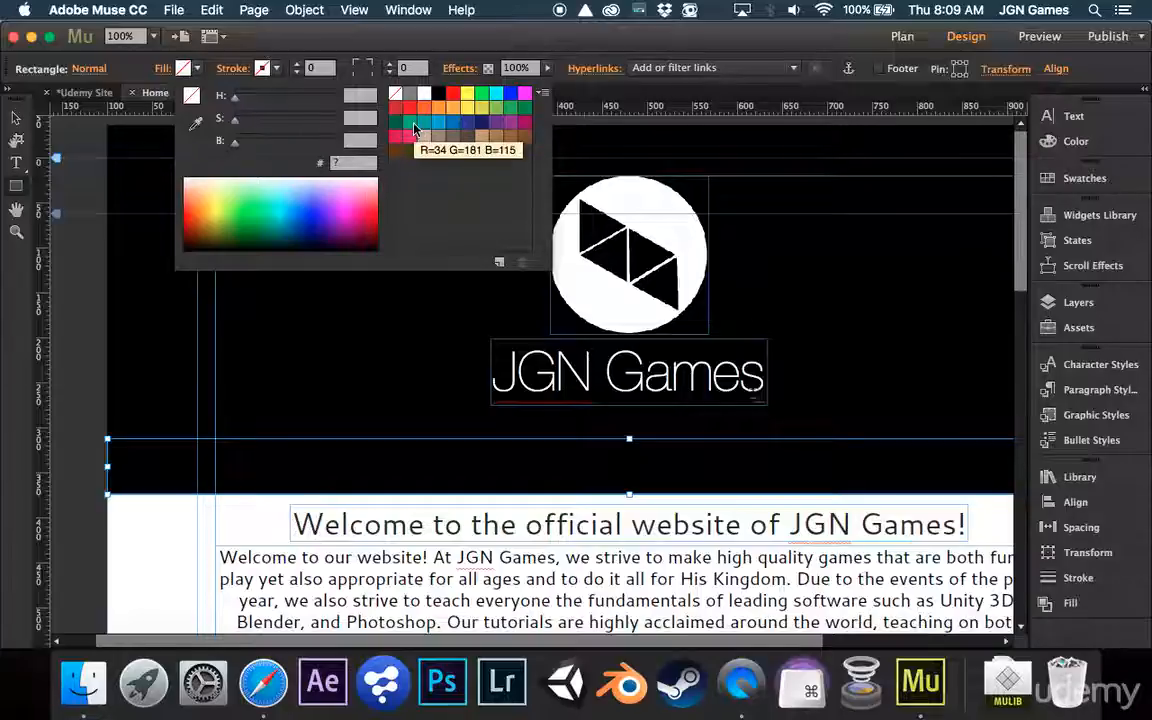
pyautogui.click(409, 93)
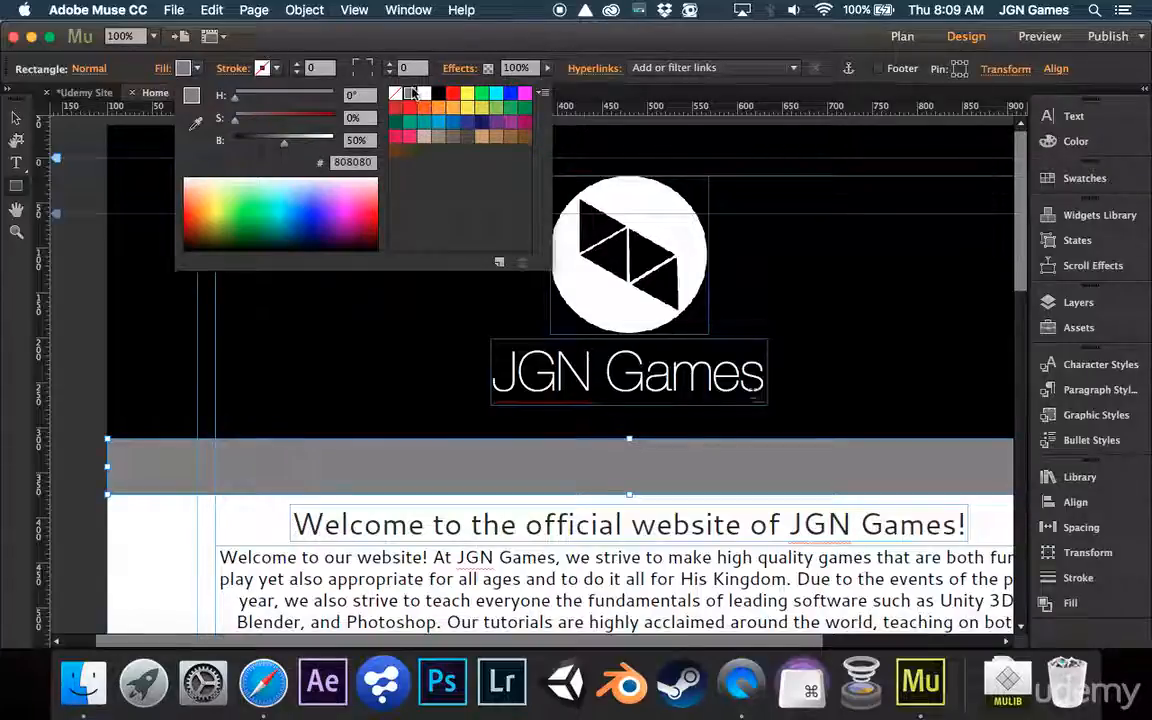
pyautogui.click(186, 68)
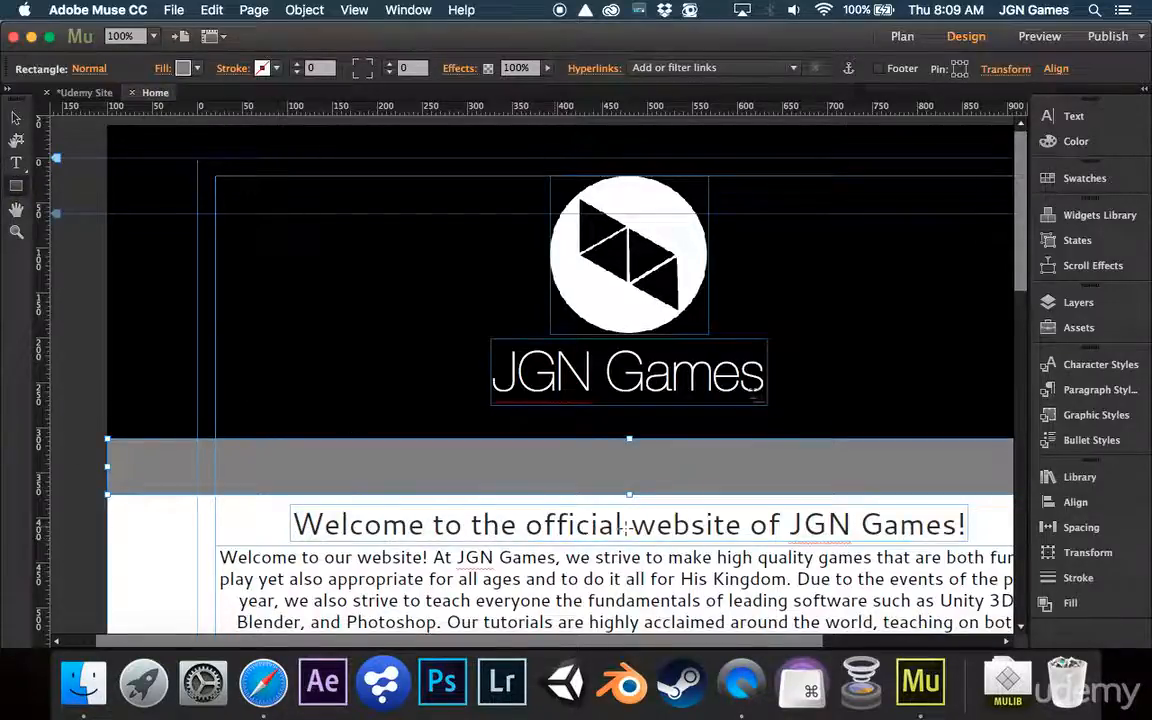
# Step: Lighten the strip's grey fill by setting its brightness to 90%
pyautogui.scroll(-5, 626, 524)
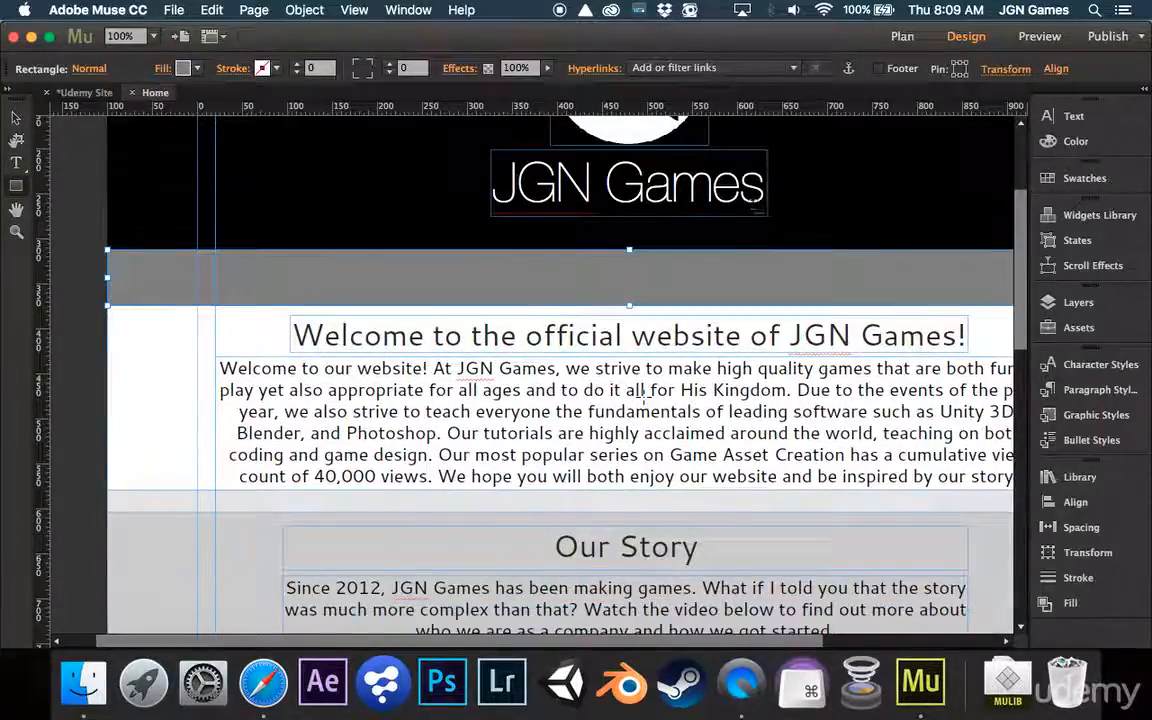
pyautogui.scroll(2, 641, 398)
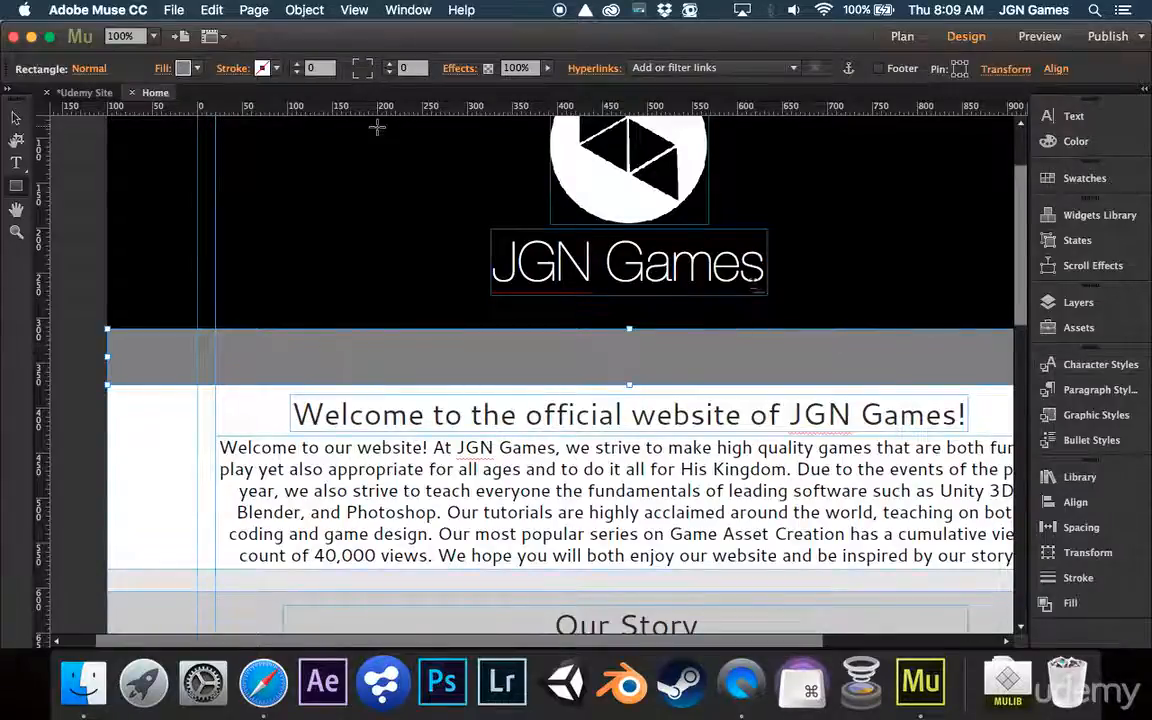
pyautogui.click(199, 68)
pyautogui.write('90')
pyautogui.press('Return')
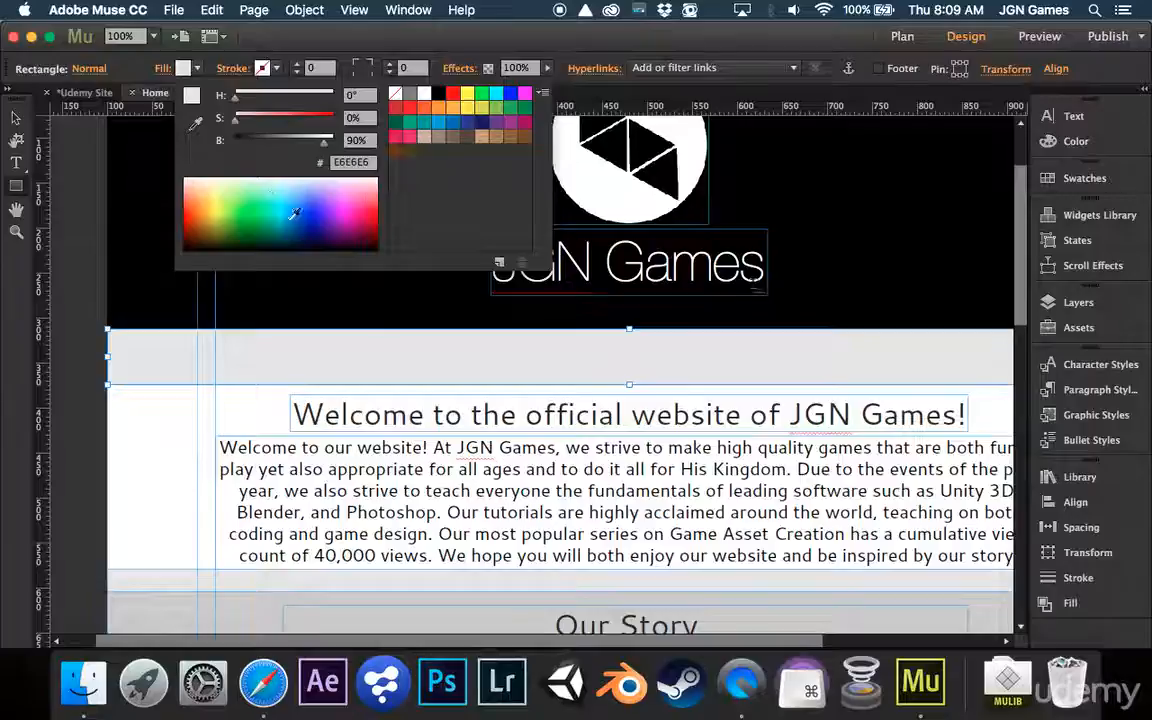
pyautogui.click(193, 67)
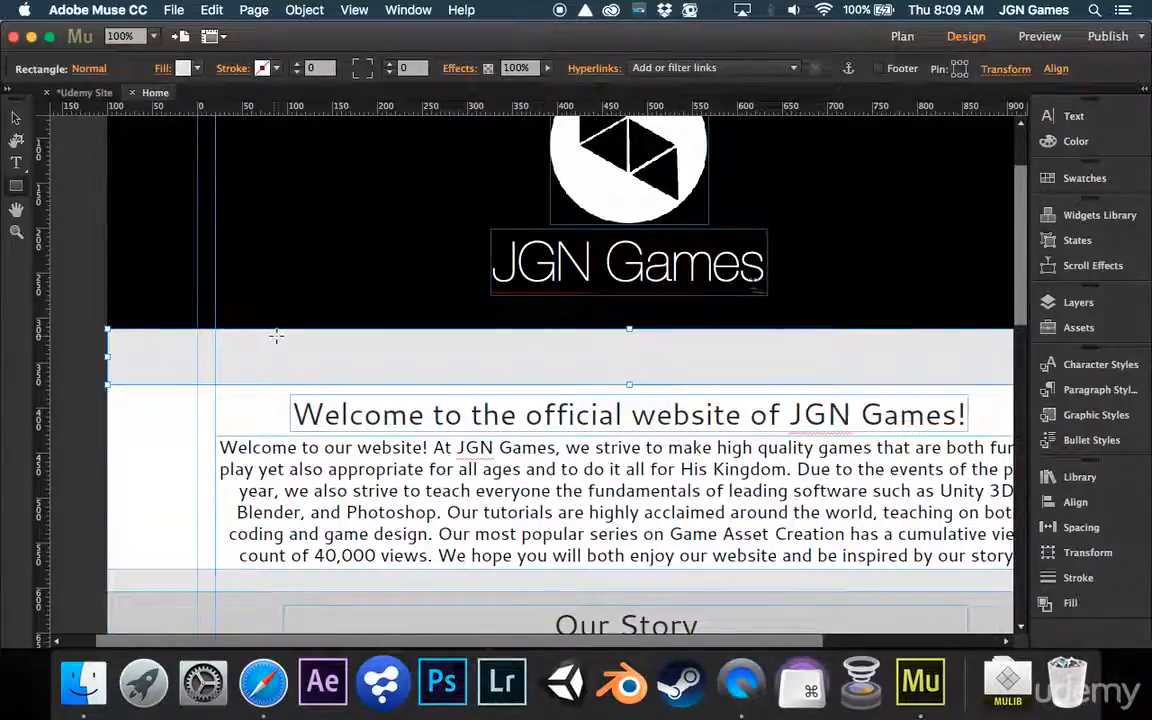
# Step: Look over the home page down to the contact form and back to check the section layout and spacing
pyautogui.hotkey('ctrl', 'Up')
pyautogui.hotkey('ctrl', 'Up')
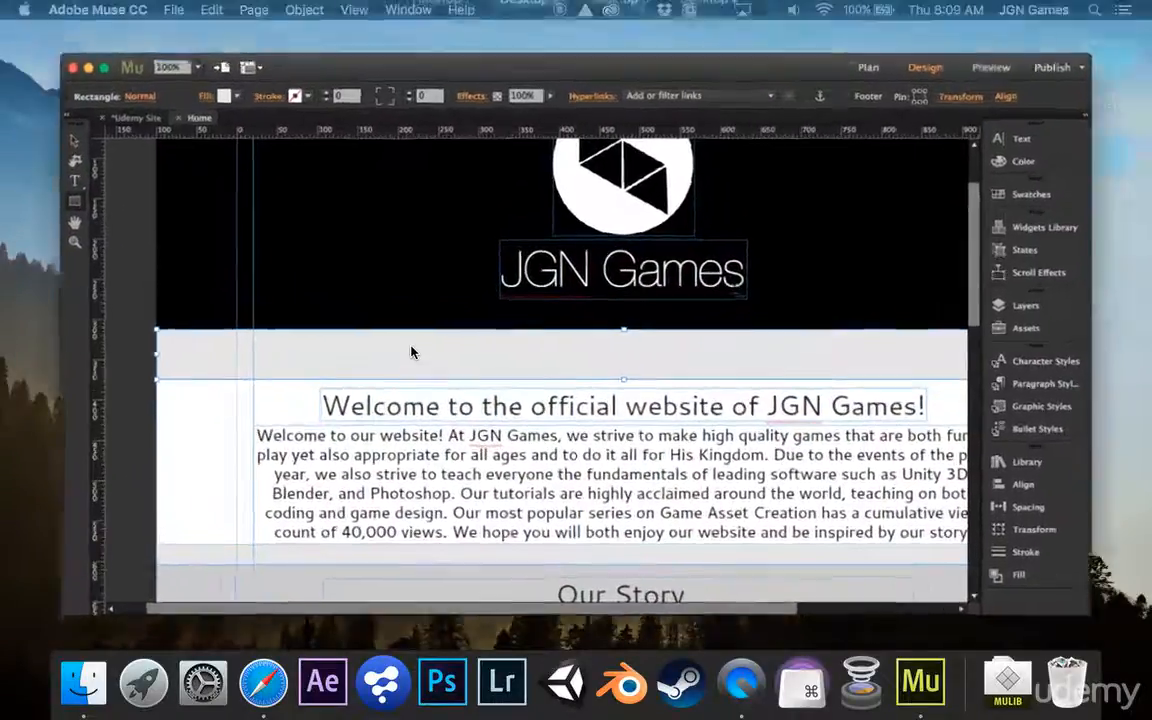
pyautogui.scroll(-3, 411, 351)
pyautogui.scroll(-10, 411, 350)
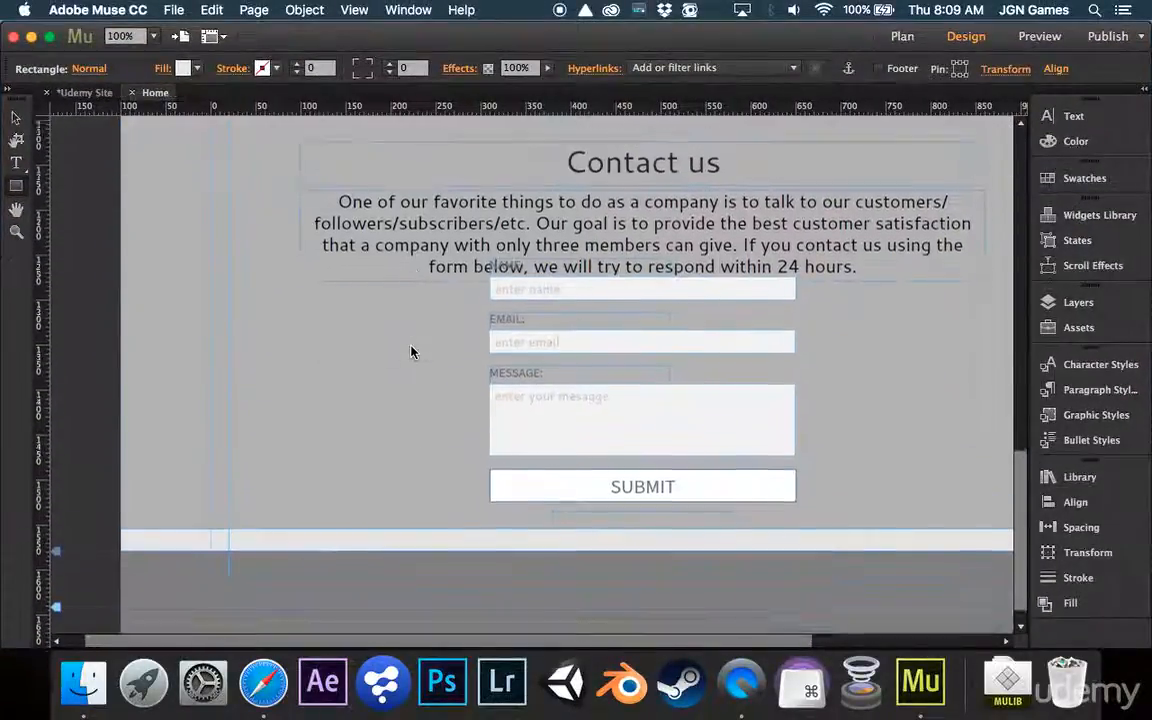
pyautogui.scroll(3, 411, 350)
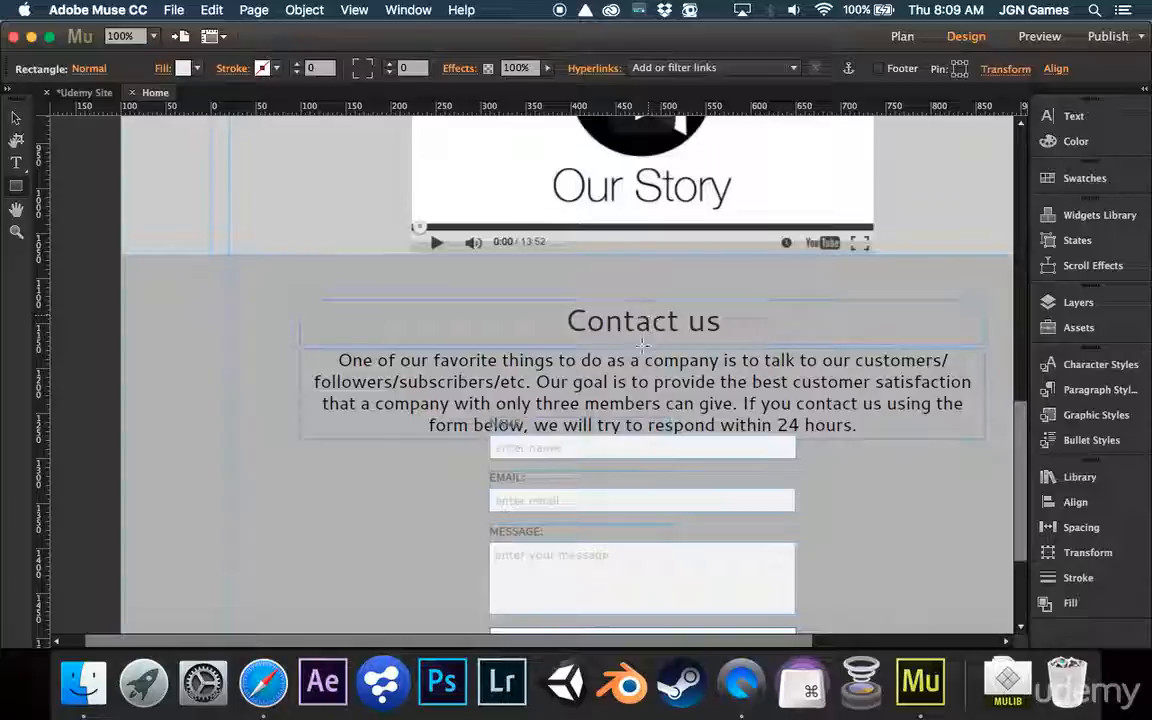
pyautogui.scroll(8, 641, 343)
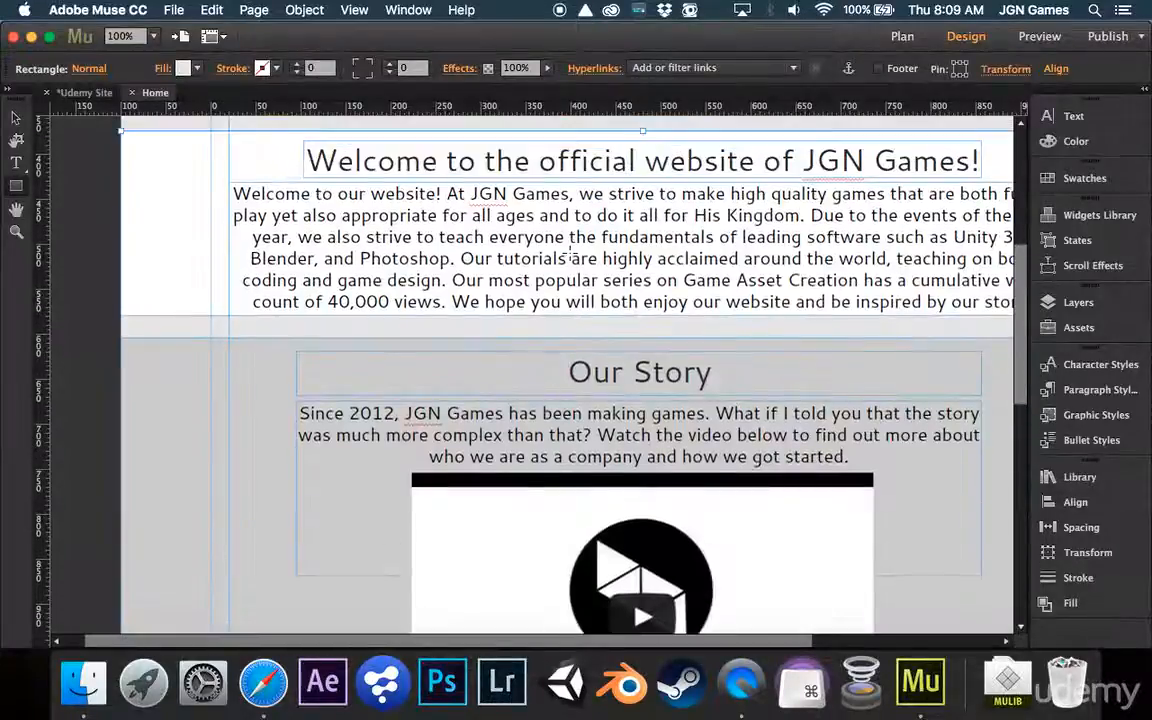
pyautogui.scroll(-4, 570, 254)
pyautogui.scroll(6, 570, 254)
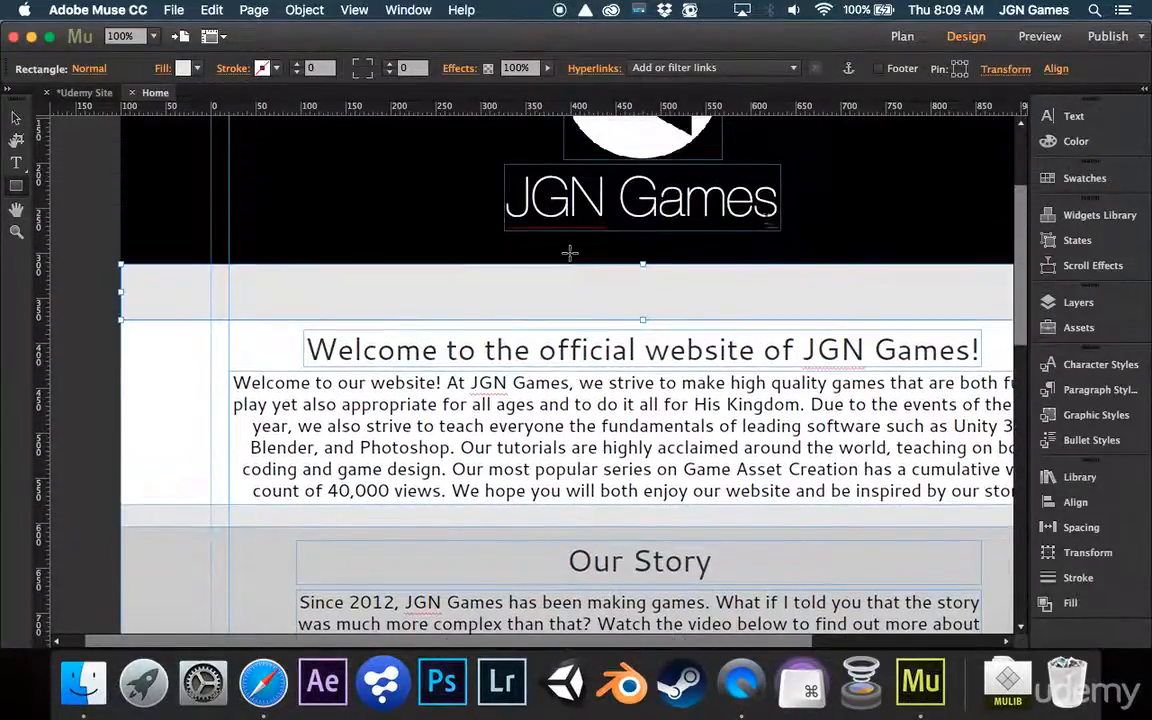
# Step: Draw a button rectangle about 150 by 45 px inside the light strip and place a same-sized copy beside it on its right
pyautogui.moveTo(338, 272)
pyautogui.mouseDown()
pyautogui.moveTo(549, 316)
pyautogui.moveTo(463, 314)
pyautogui.moveTo(473, 312)
pyautogui.mouseUp()
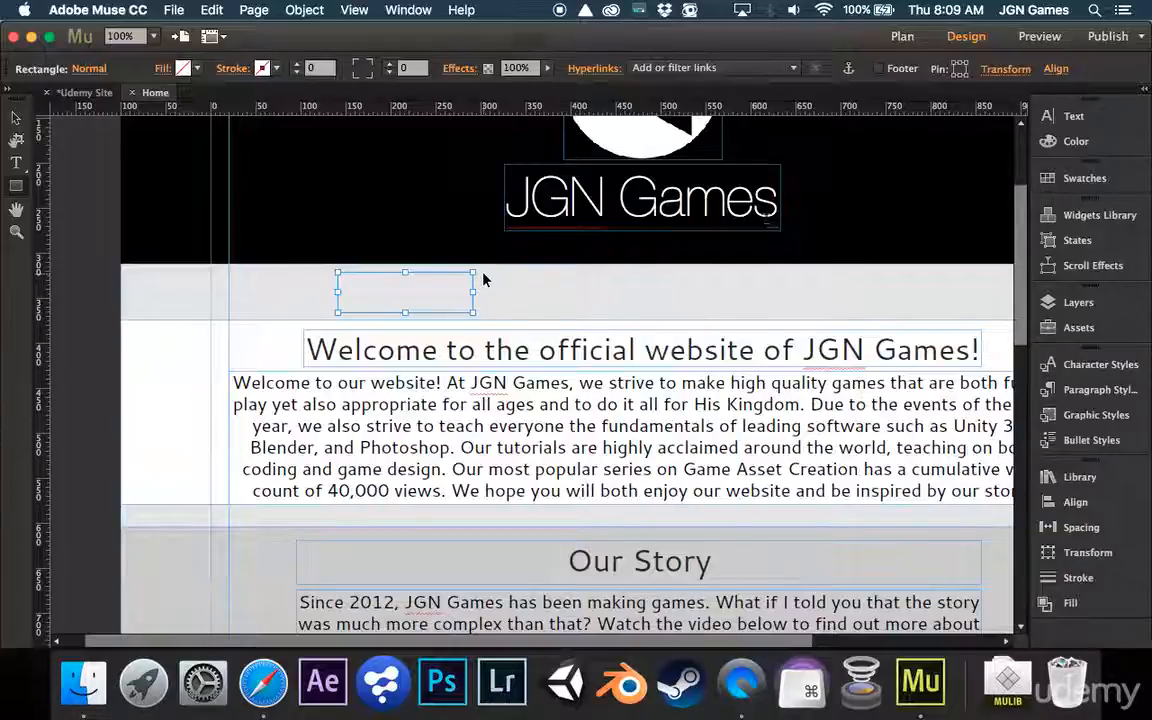
pyautogui.press('super+v')
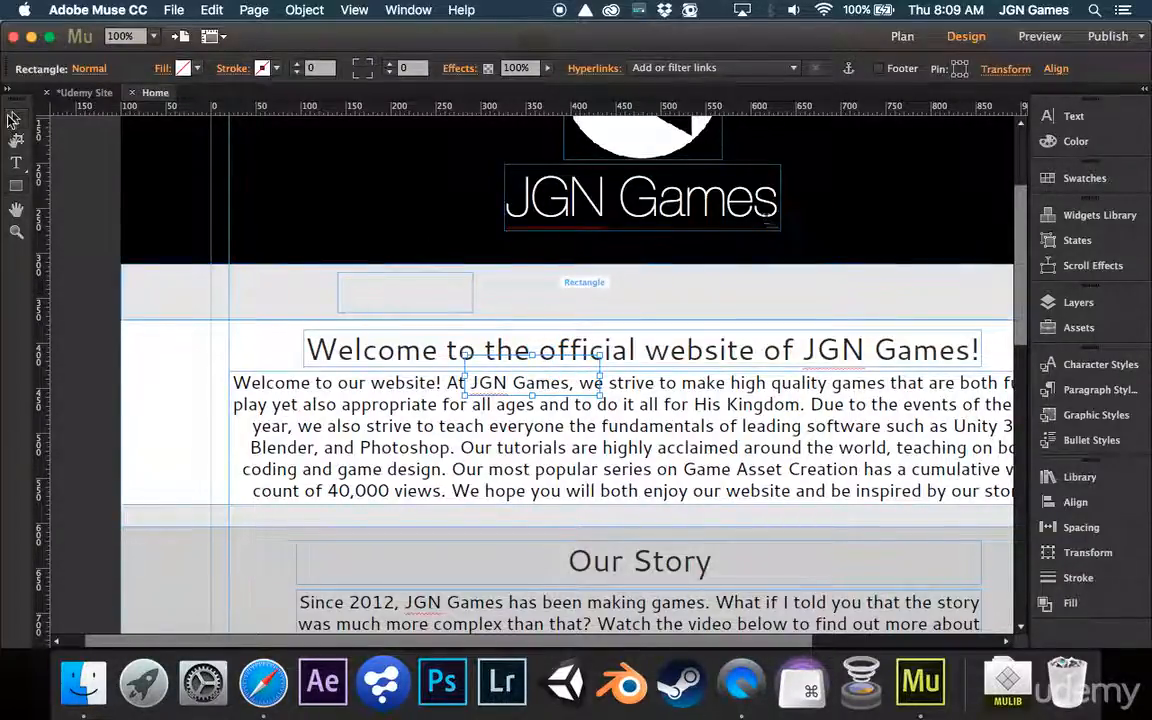
pyautogui.moveTo(529, 391); pyautogui.dragTo(545, 304)
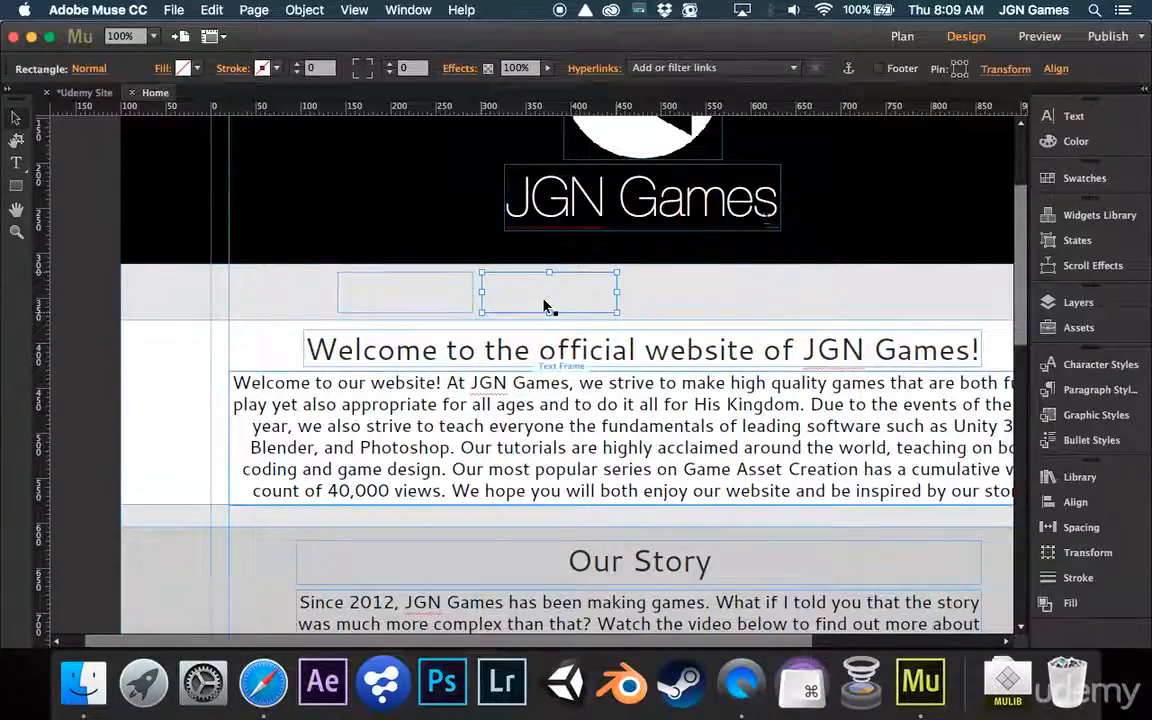
# Step: Place a third same-sized button rectangle to the right of the other two and center all three in the light strip
pyautogui.press('super+v')
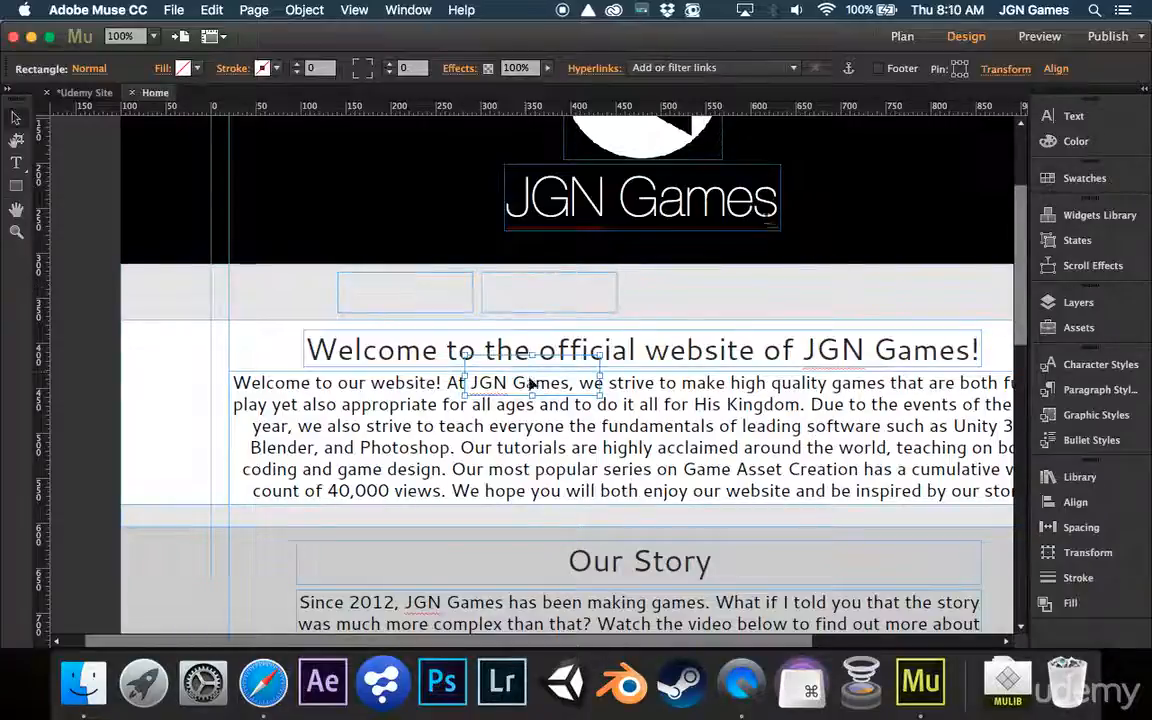
pyautogui.moveTo(540, 380); pyautogui.dragTo(700, 300)
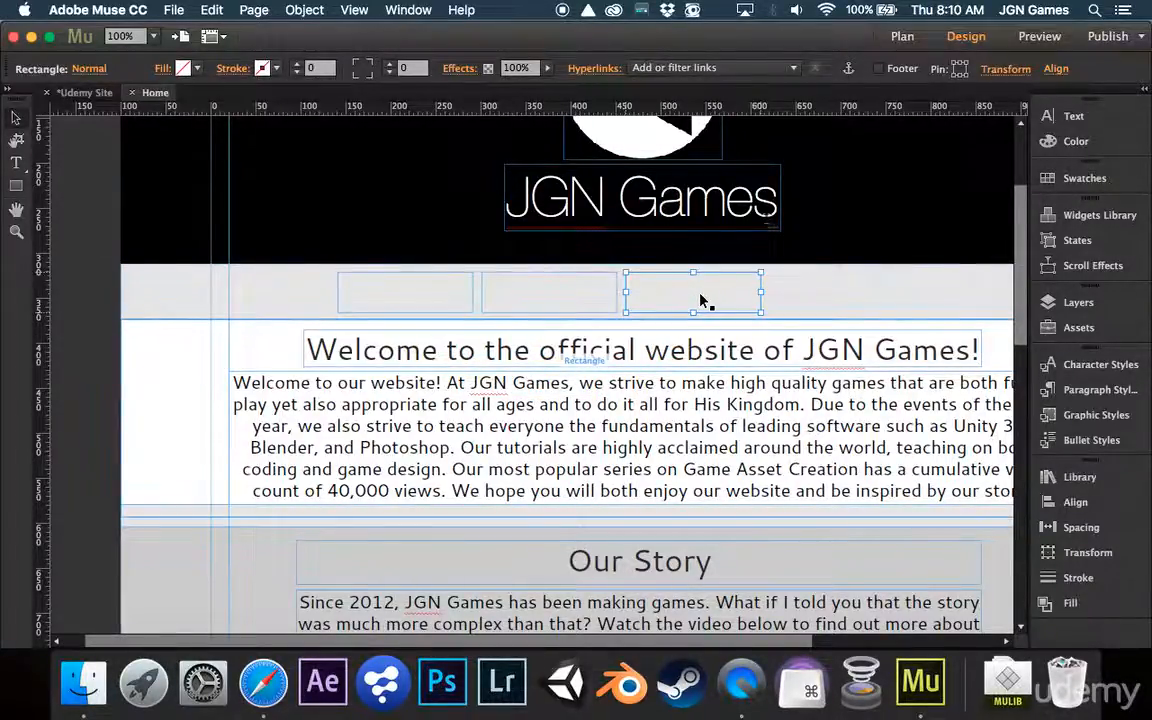
pyautogui.scroll(-10, 700, 301)
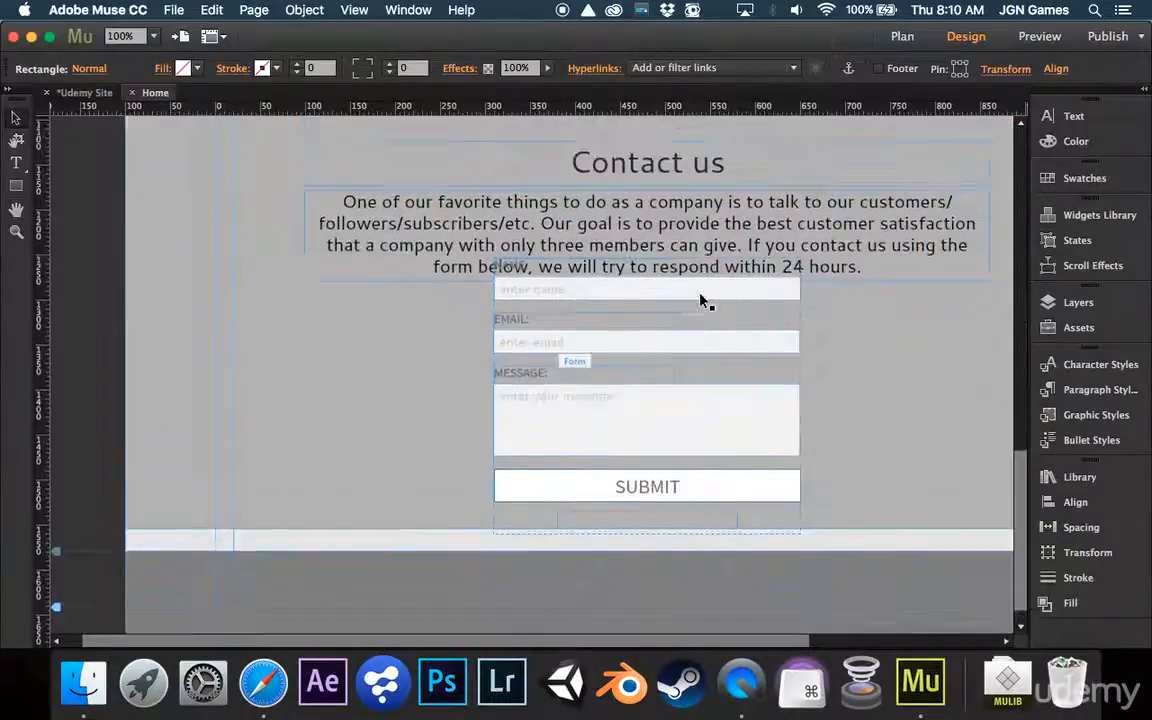
pyautogui.scroll(15, 704, 300)
pyautogui.keyDown('shift'); pyautogui.click(600, 420); pyautogui.keyUp('shift')
pyautogui.keyDown('shift'); pyautogui.click(429, 403); pyautogui.keyUp('shift')
pyautogui.moveTo(429, 403); pyautogui.dragTo(522, 404)
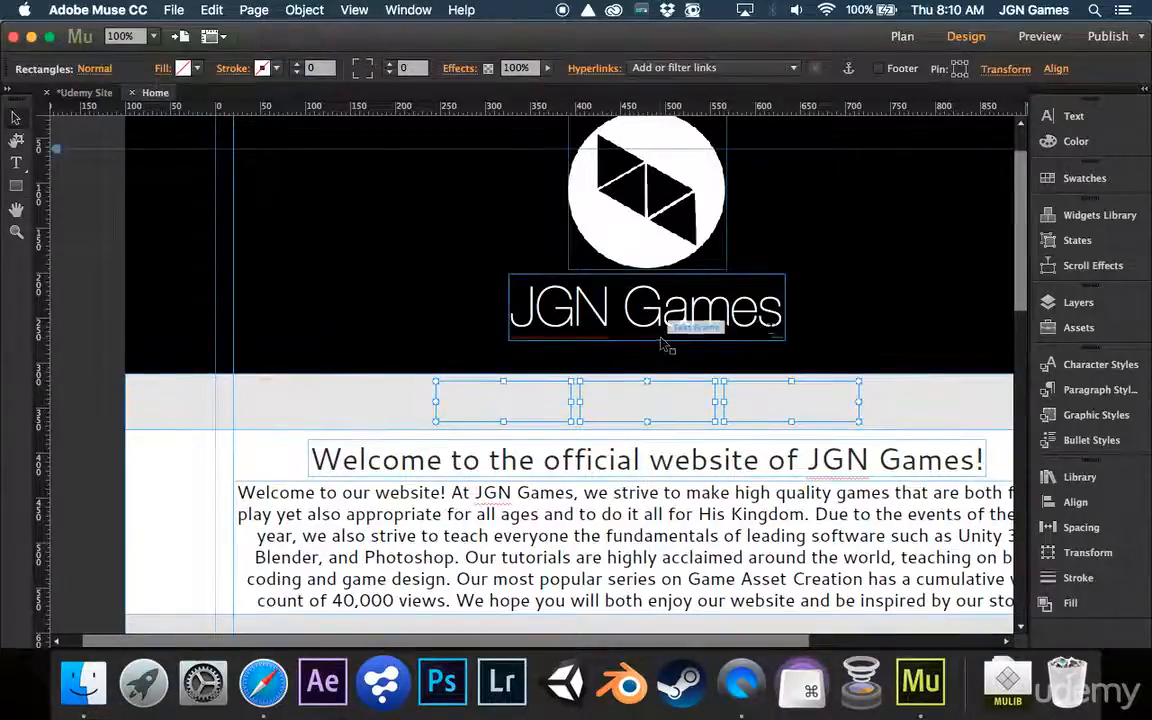
# Step: Add a text frame reading "Home" over the first button rectangle and place copies of it over the second and third
pyautogui.click(17, 164)
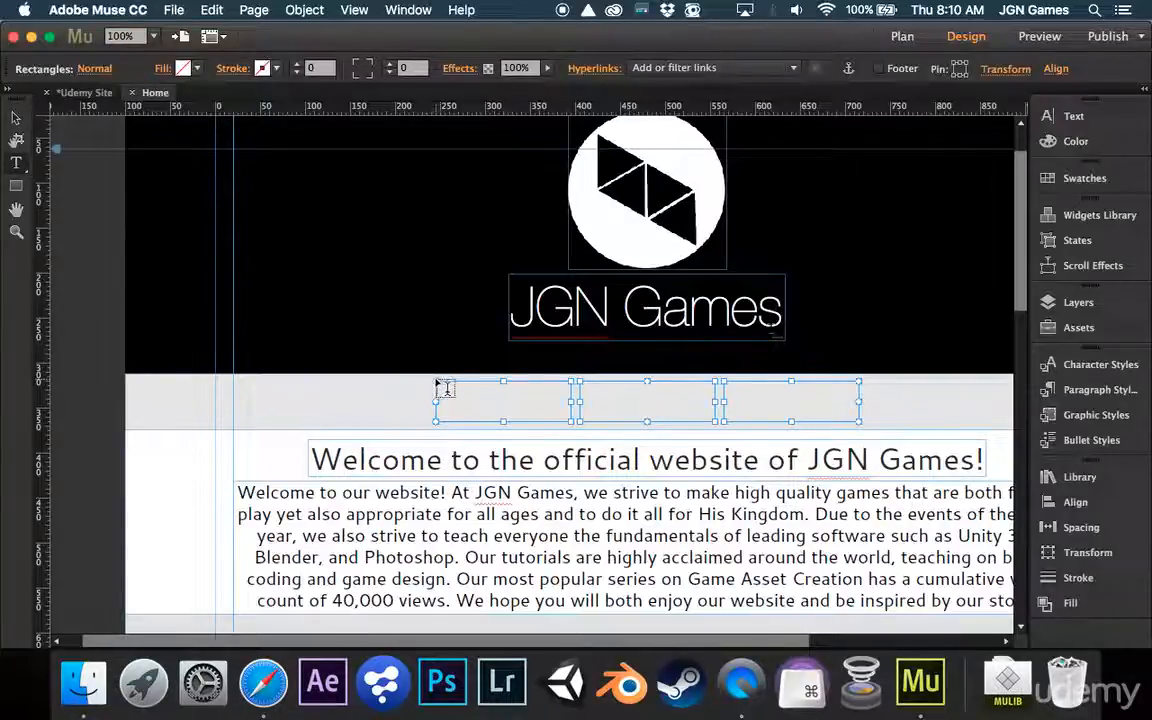
pyautogui.moveTo(437, 382); pyautogui.dragTo(567, 432)
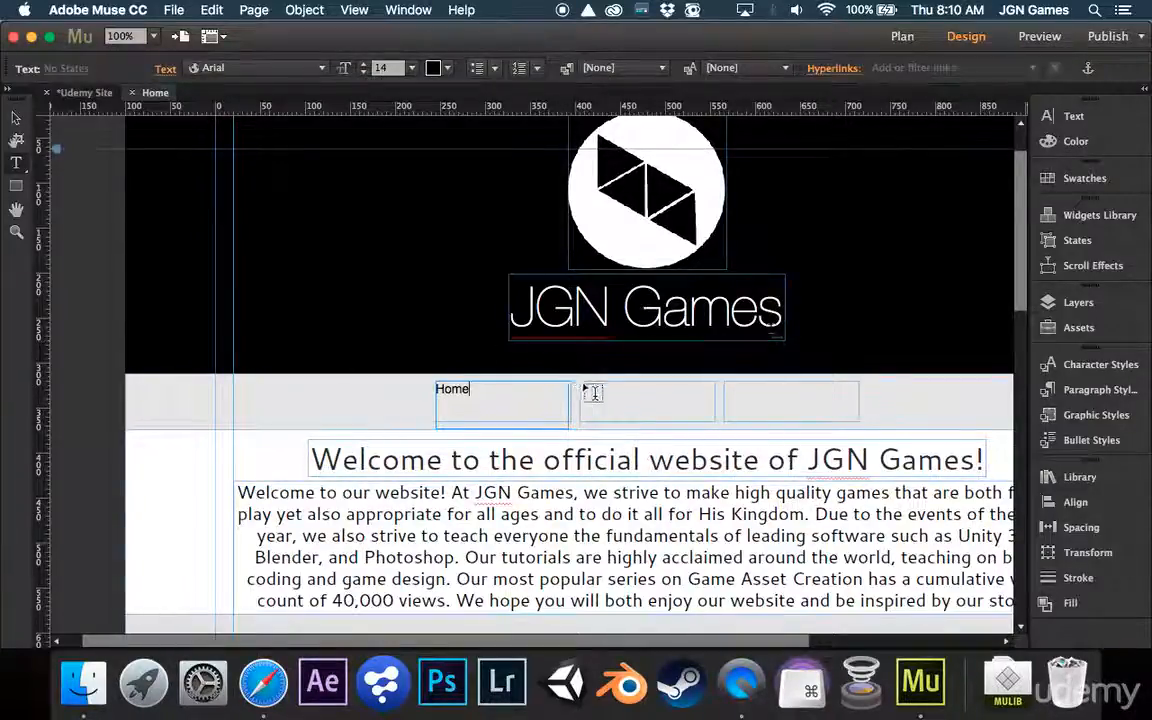
pyautogui.press('Escape')
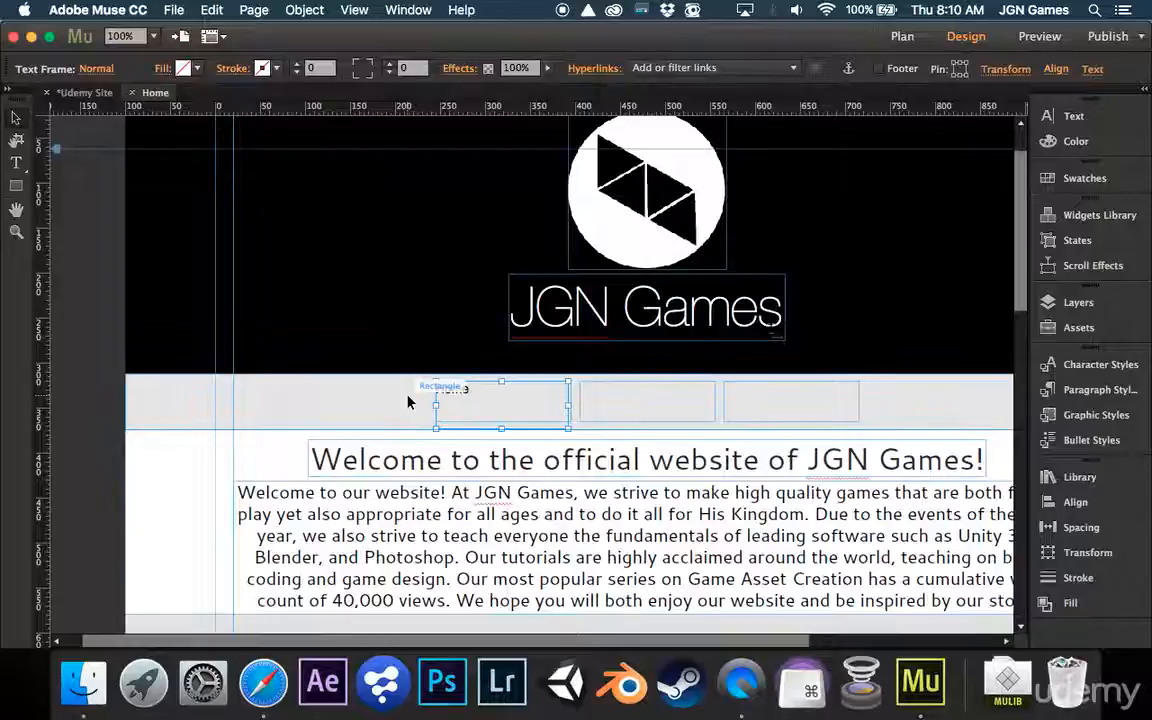
pyautogui.moveTo(496, 400); pyautogui.dragTo(613, 421)
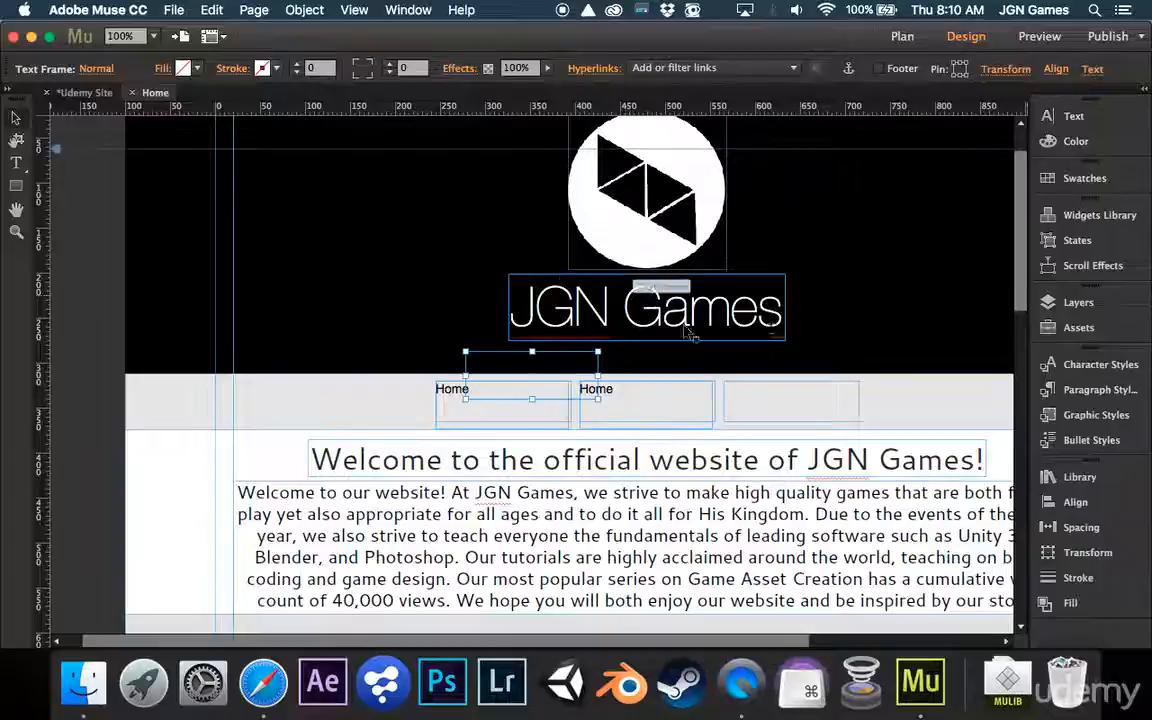
pyautogui.moveTo(685, 418); pyautogui.dragTo(829, 417)
# Step: Change the second button's label to "Our Story" and the third button's label to "Contact Us"
pyautogui.press('t')
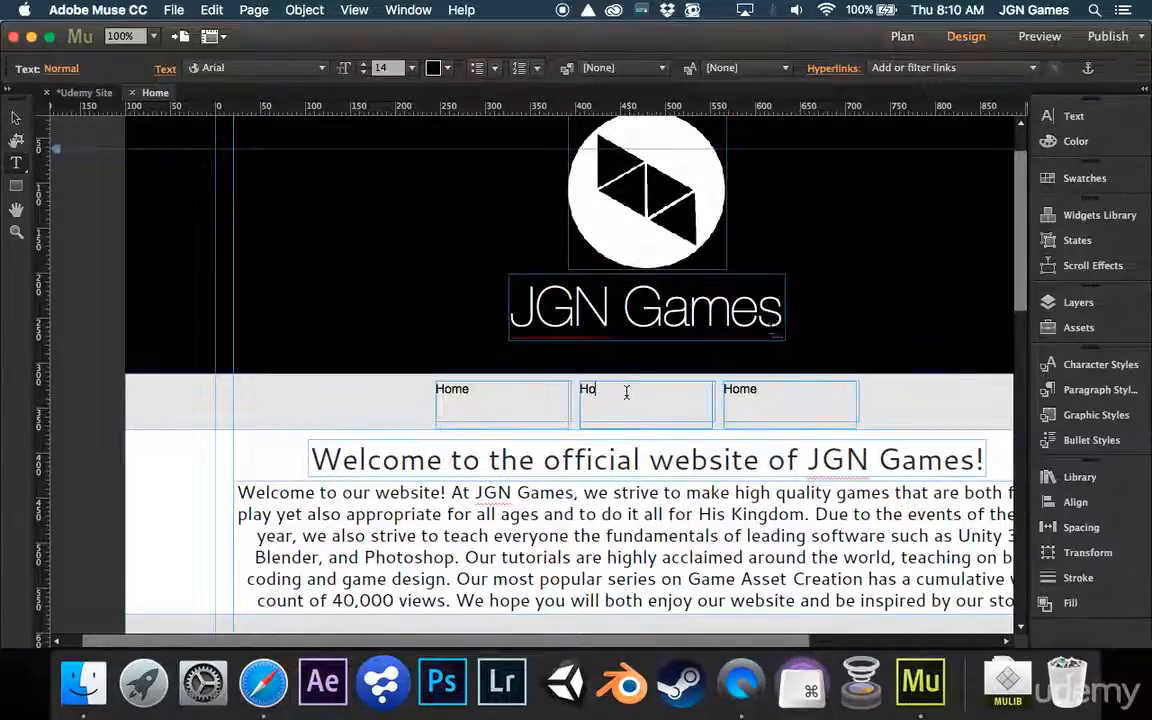
pyautogui.press('BackSpace')
pyautogui.press('BackSpace')
pyautogui.write('Our Story')
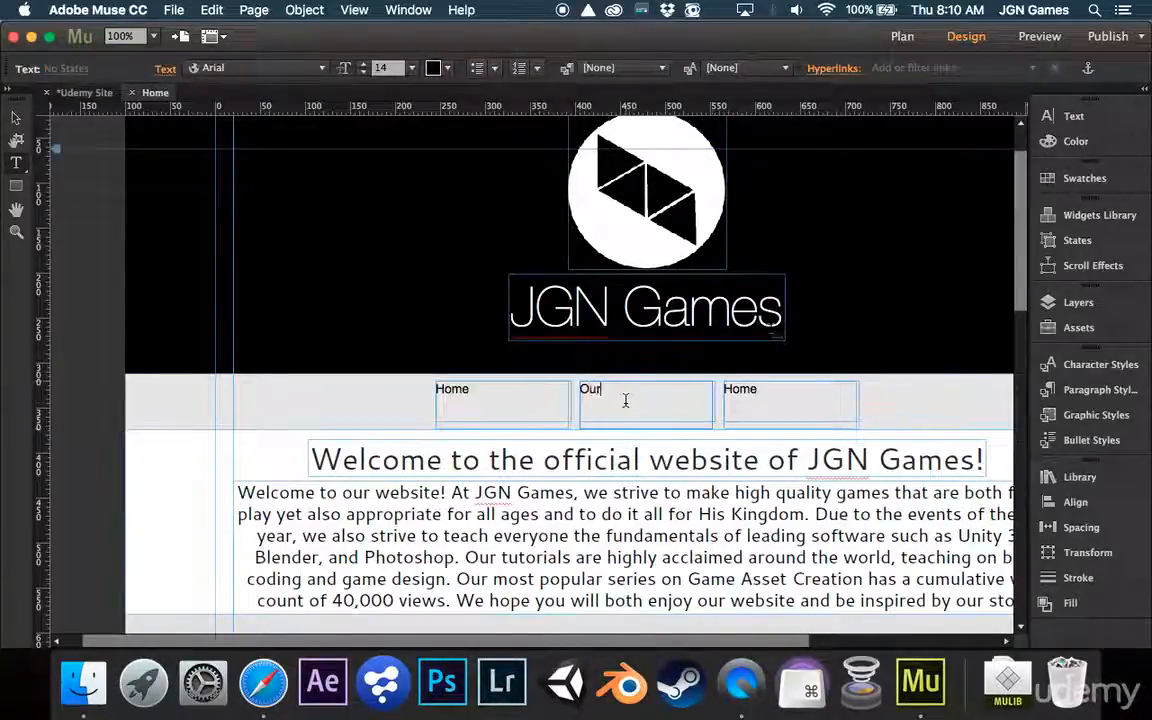
pyautogui.doubleClick(758, 390)
pyautogui.press('BackSpace')
pyautogui.press('BackSpace')
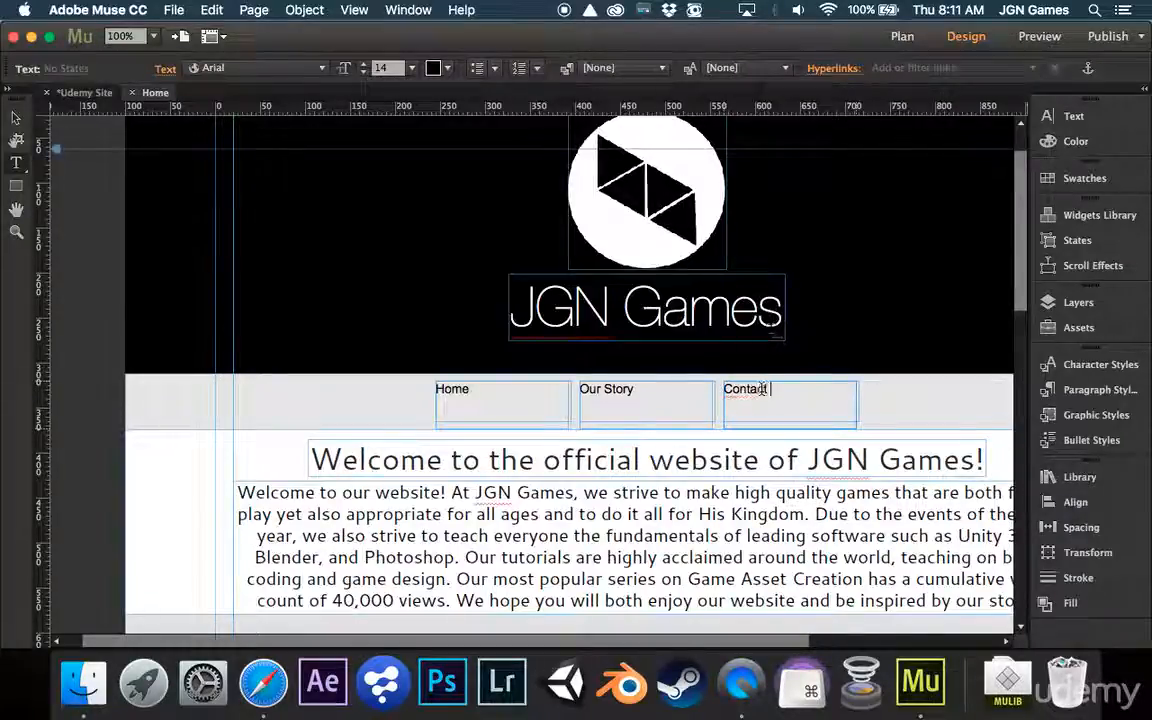
pyautogui.click(16, 118)
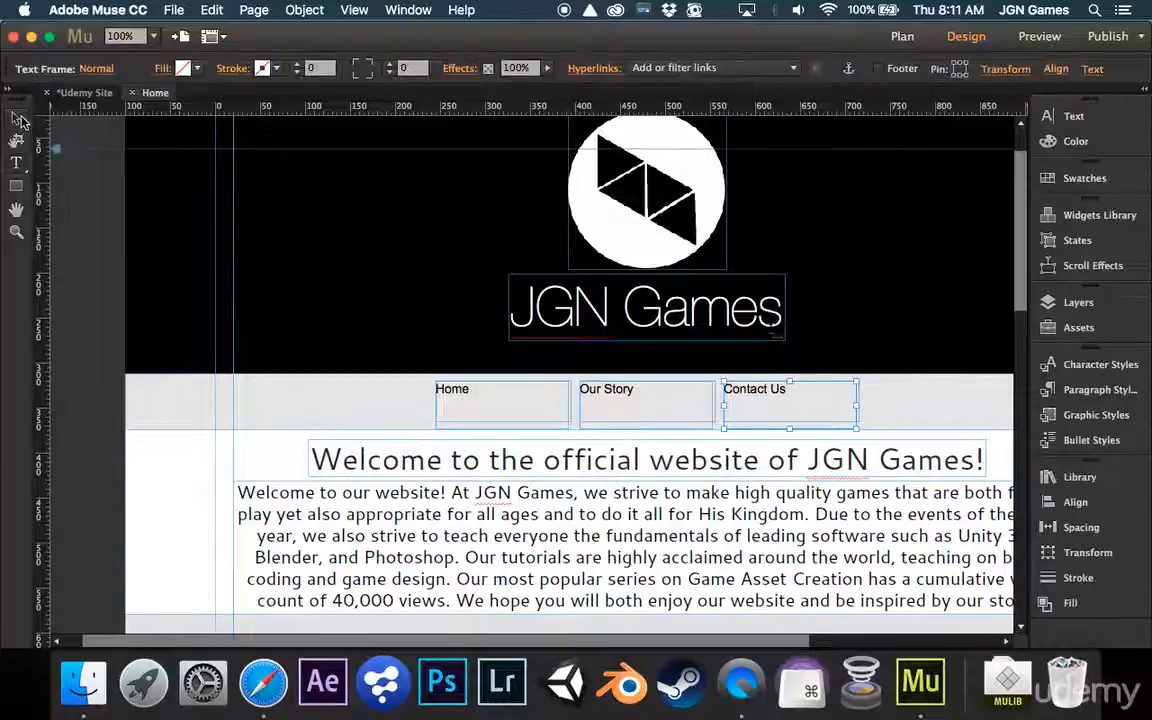
# Step: Set the "Home" label's font size to 22 and format it in all caps
pyautogui.click(16, 163)
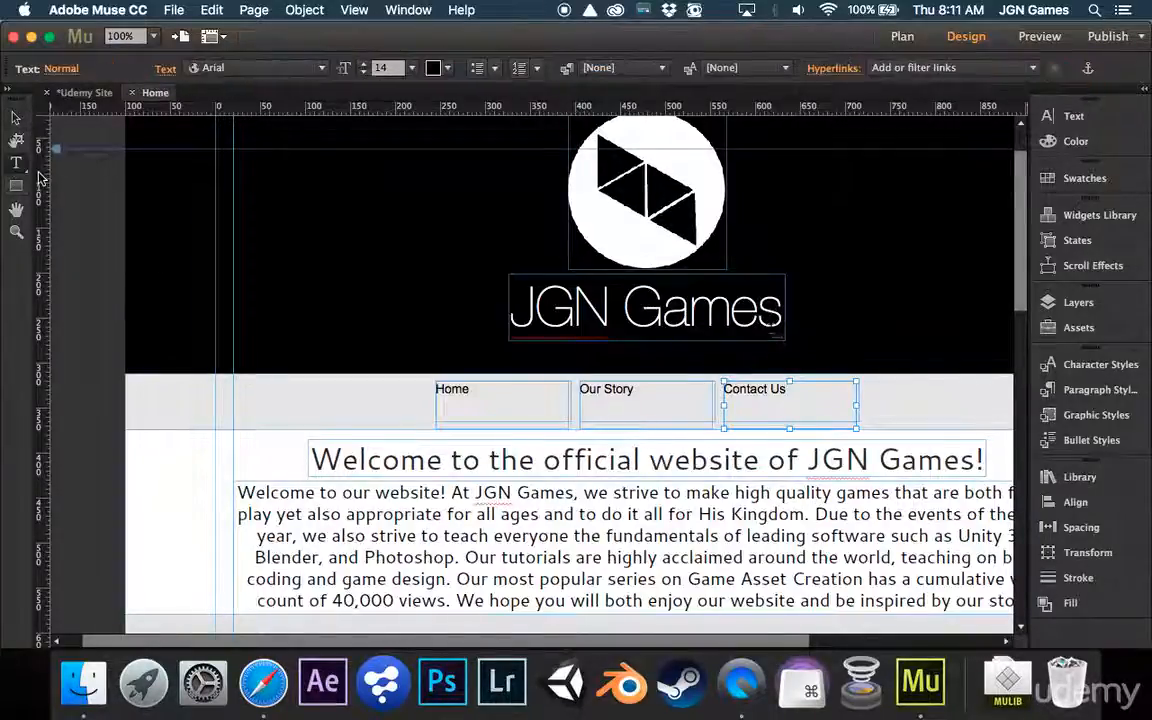
pyautogui.moveTo(506, 411); pyautogui.dragTo(403, 406)
pyautogui.click(363, 64)
pyautogui.click(363, 64)
pyautogui.click(363, 64)
pyautogui.click(363, 64)
pyautogui.click(363, 64)
pyautogui.click(363, 64)
pyautogui.click(363, 64)
pyautogui.click(363, 64)
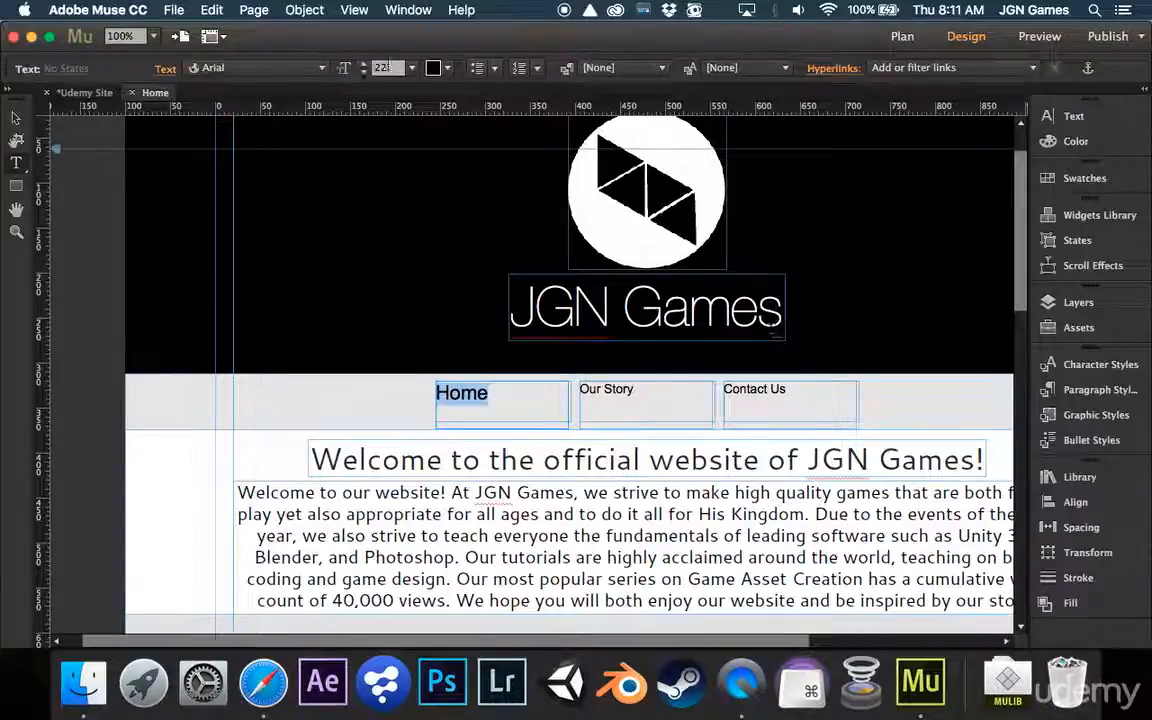
pyautogui.click(1106, 117)
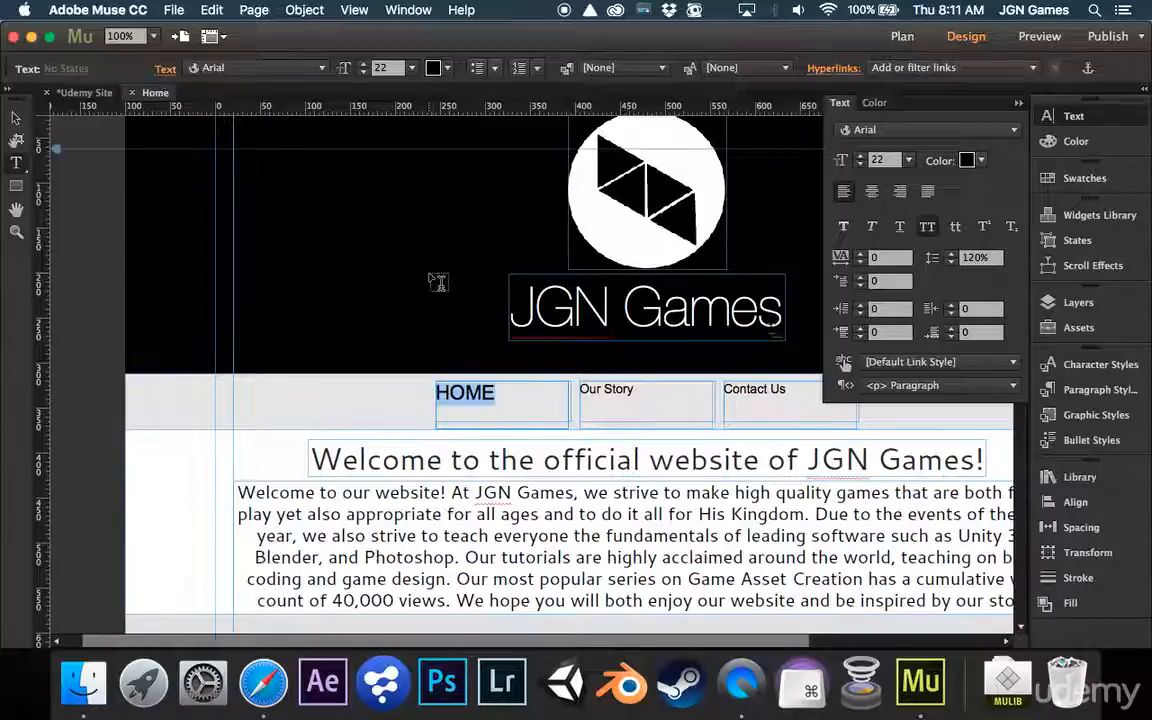
# Step: Try the Abel and Cabin fonts on the HOME label and settle on Source Sans Pro
pyautogui.click(318, 72)
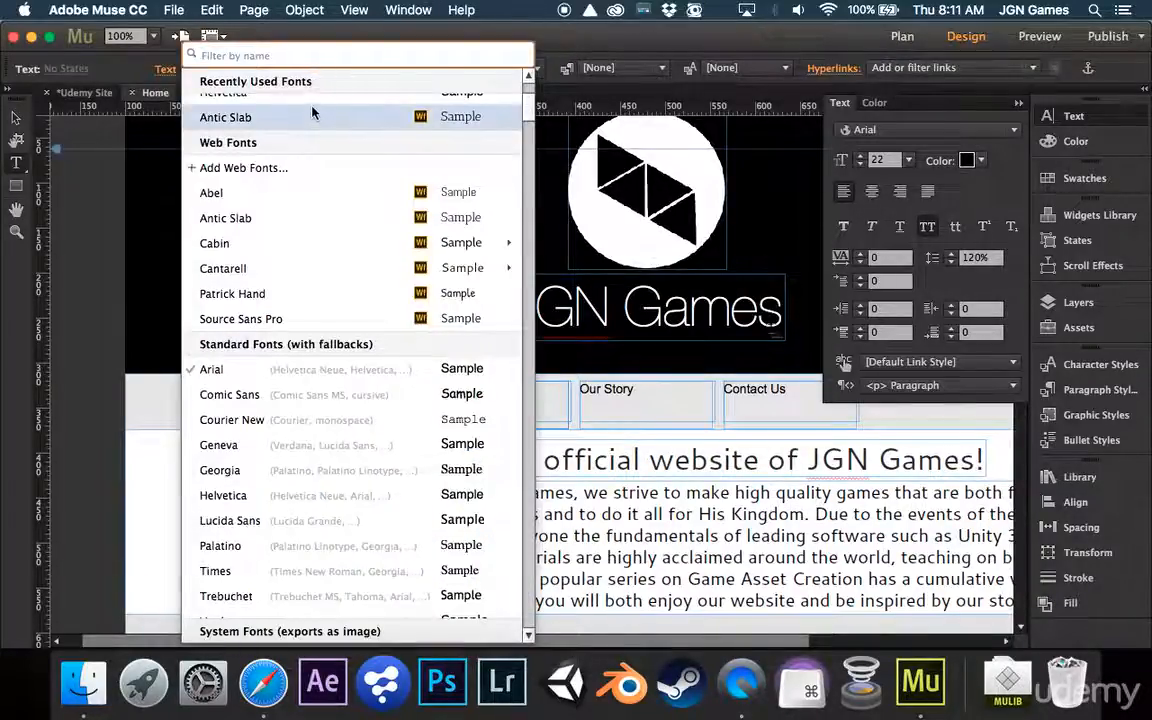
pyautogui.click(260, 230)
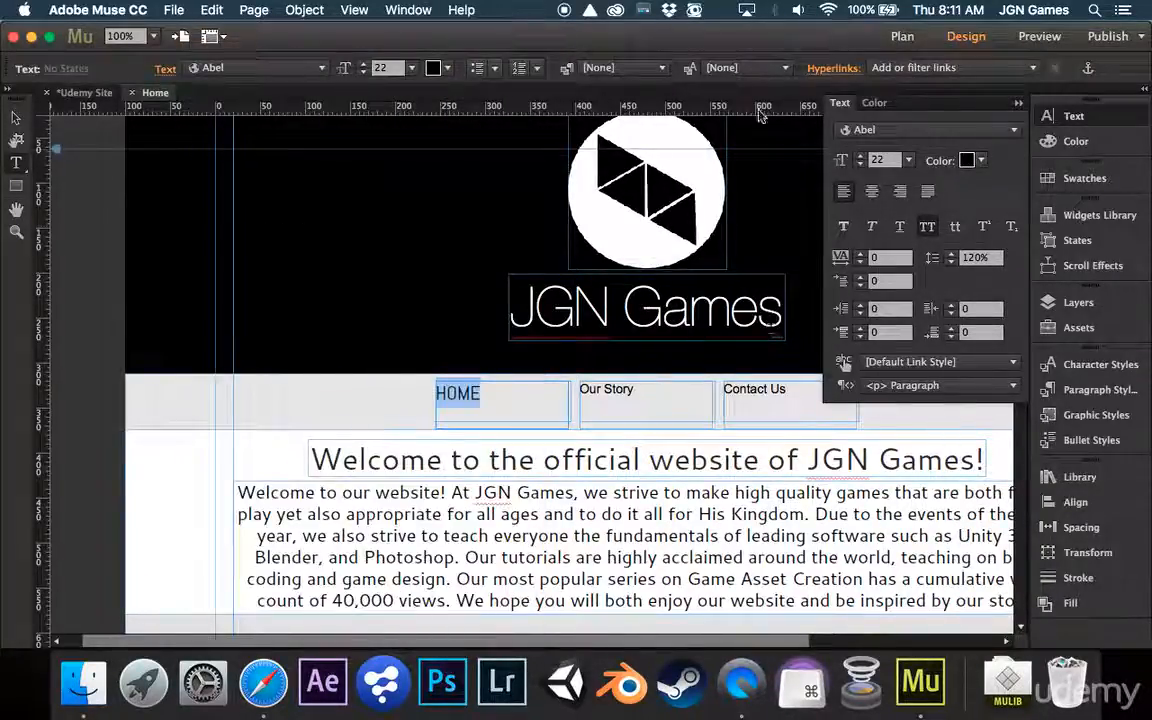
pyautogui.click(285, 68)
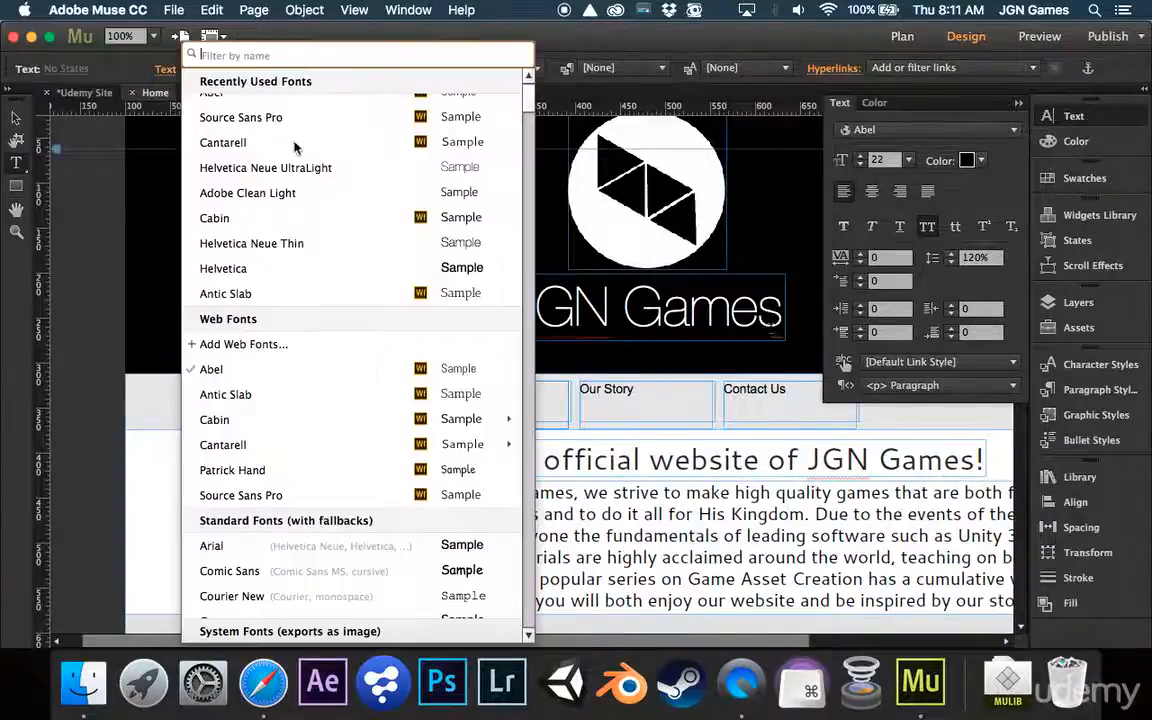
pyautogui.click(250, 218)
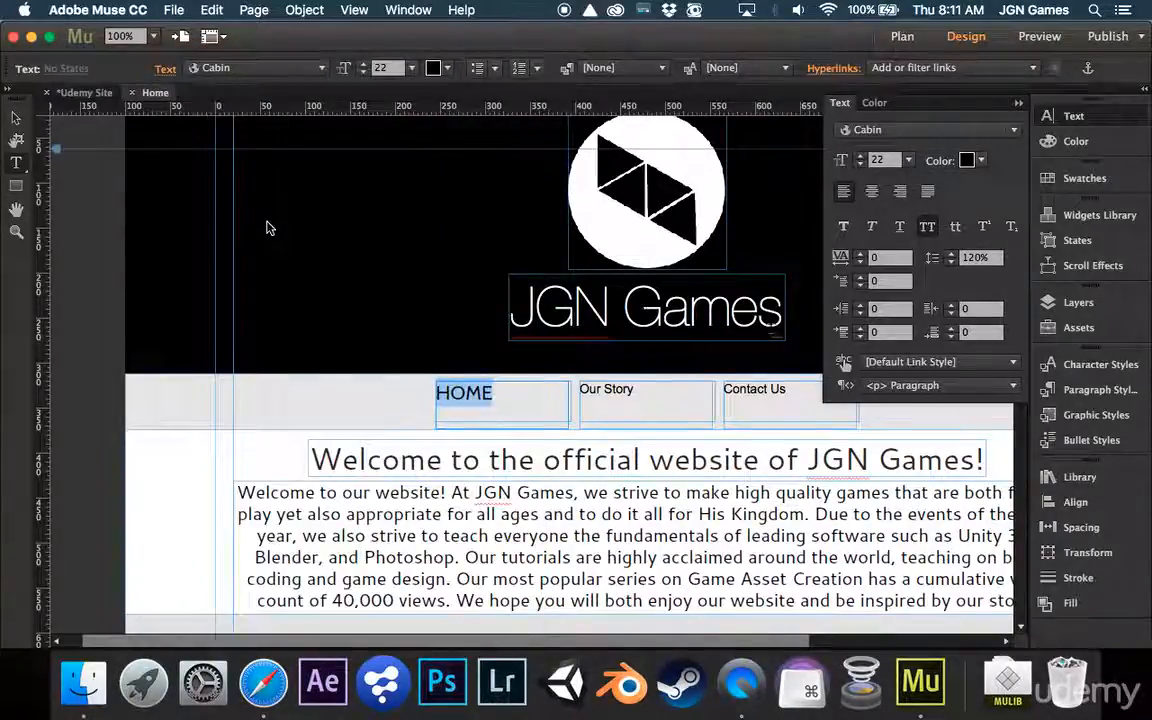
pyautogui.click(290, 66)
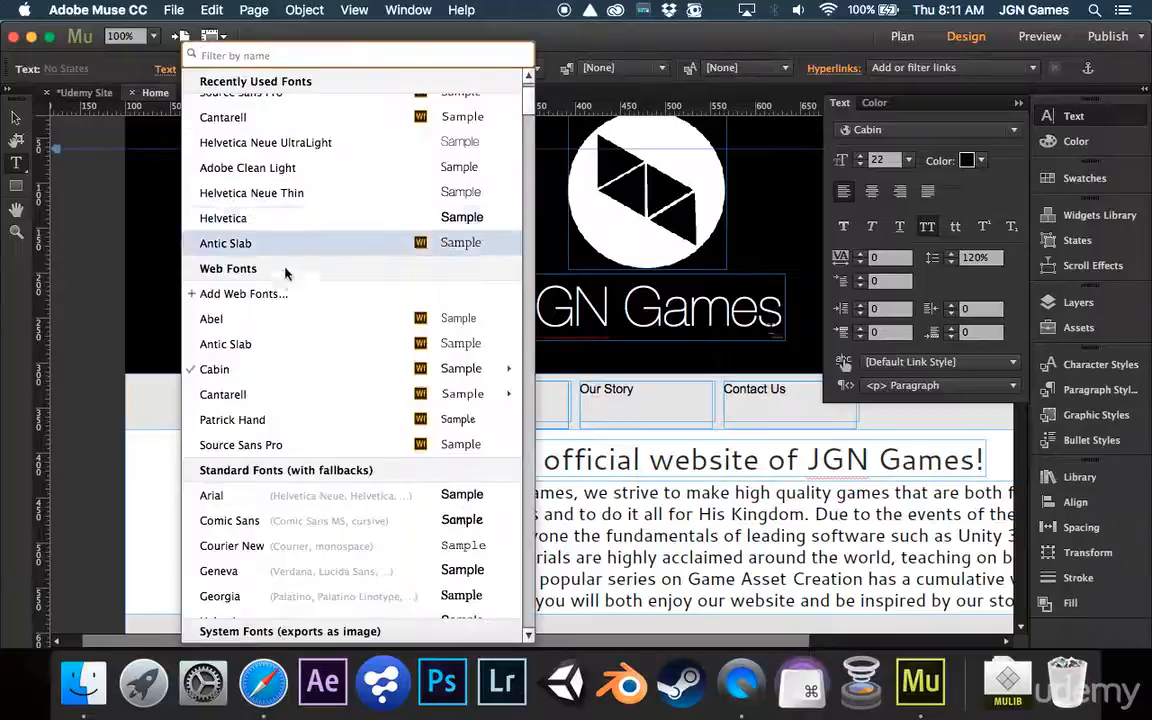
pyautogui.click(241, 444)
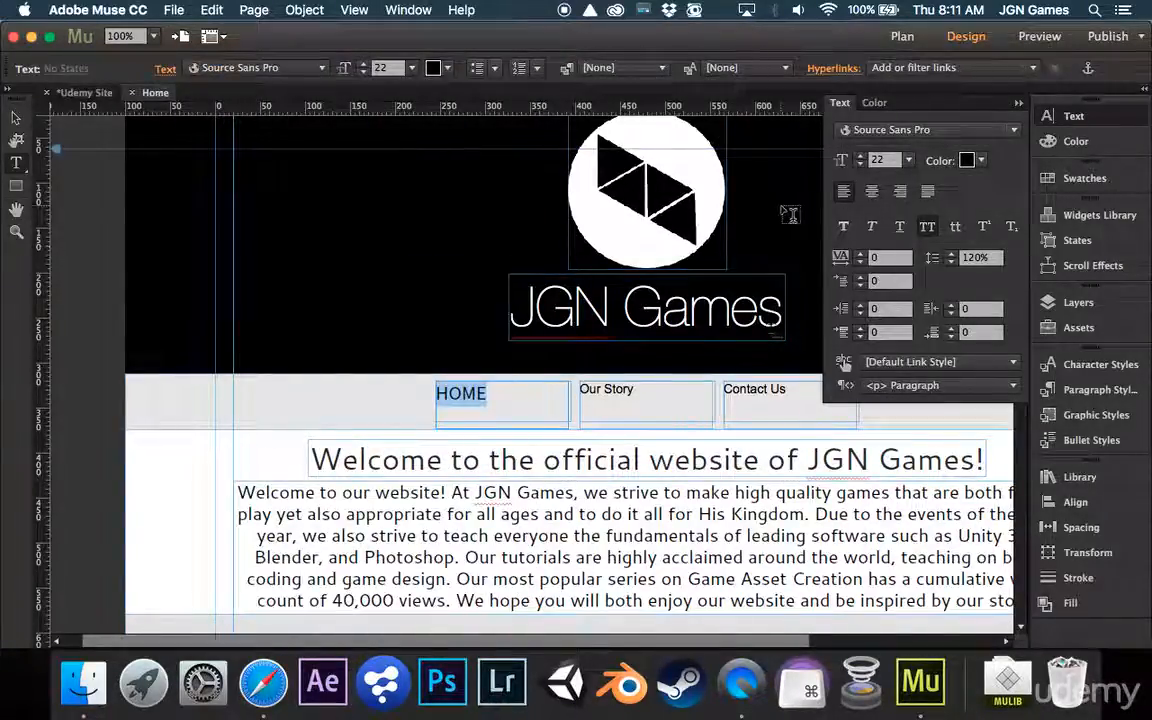
# Step: Center-align the HOME label's text and lower its frame slightly so the word sits mid-height in the button
pyautogui.press('super+shift+c')
pyautogui.click(16, 118)
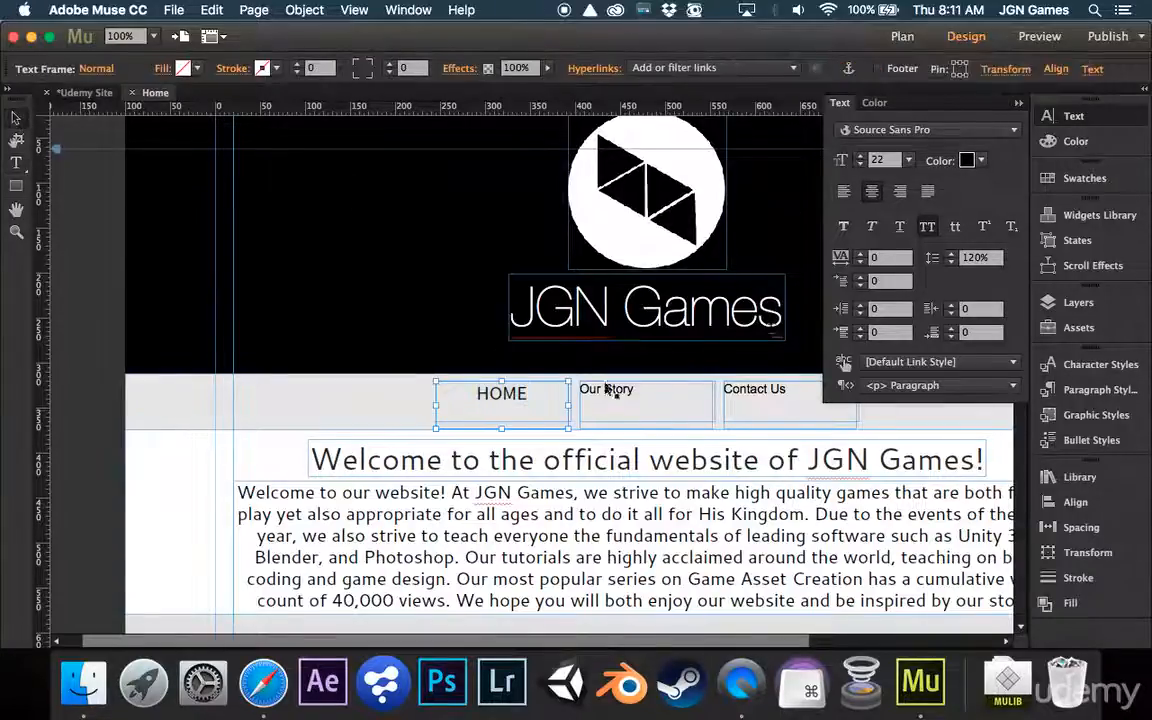
pyautogui.moveTo(511, 414); pyautogui.dragTo(510, 426)
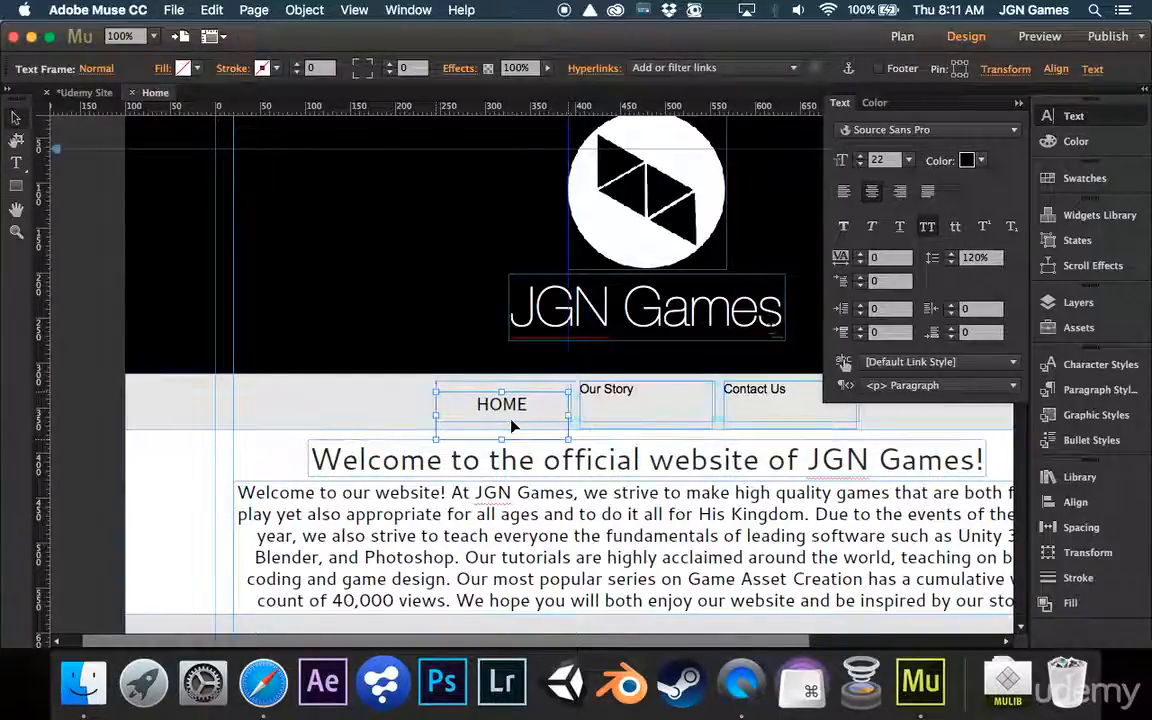
pyautogui.click(1104, 119)
# Step: Set the "Our Story" label in the Source Sans Pro web font and format it in all caps
pyautogui.press('t')
pyautogui.moveTo(644, 398); pyautogui.dragTo(580, 392)
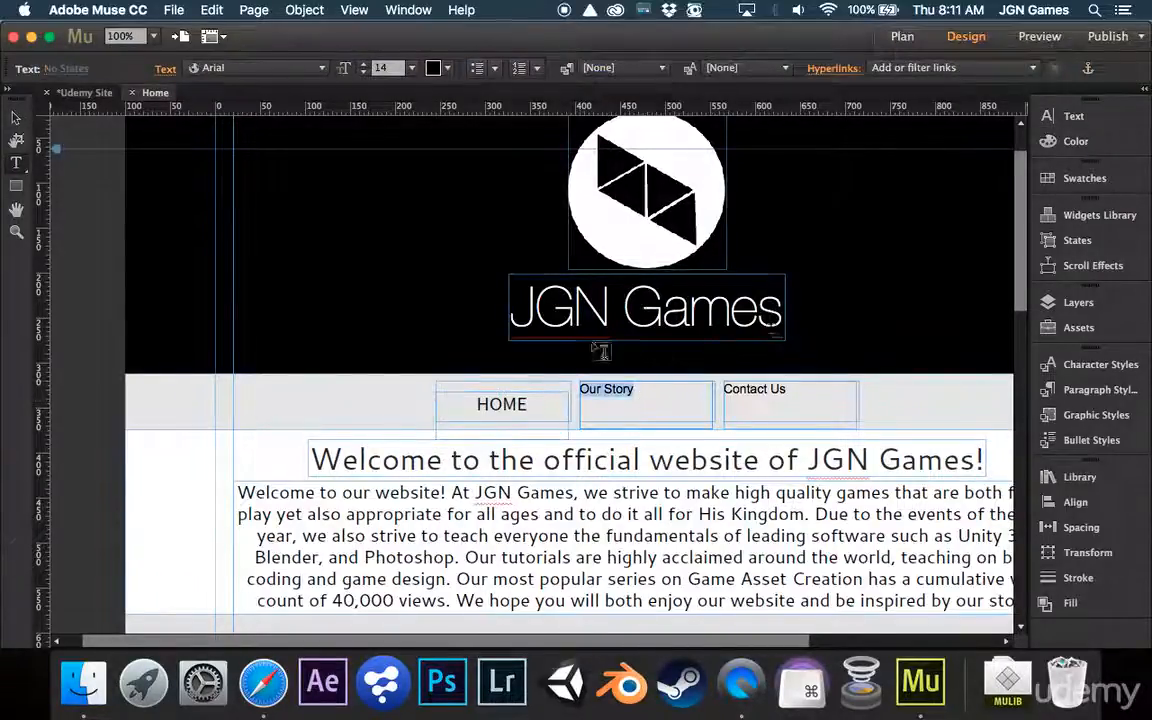
pyautogui.click(265, 67)
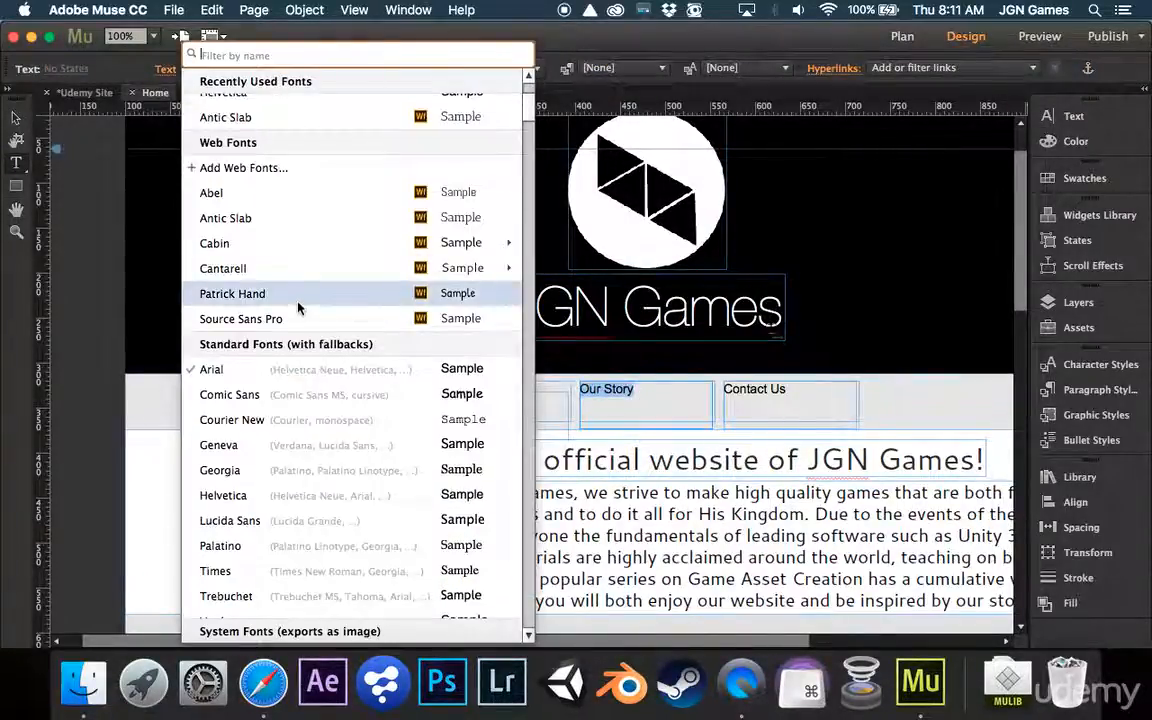
pyautogui.click(240, 318)
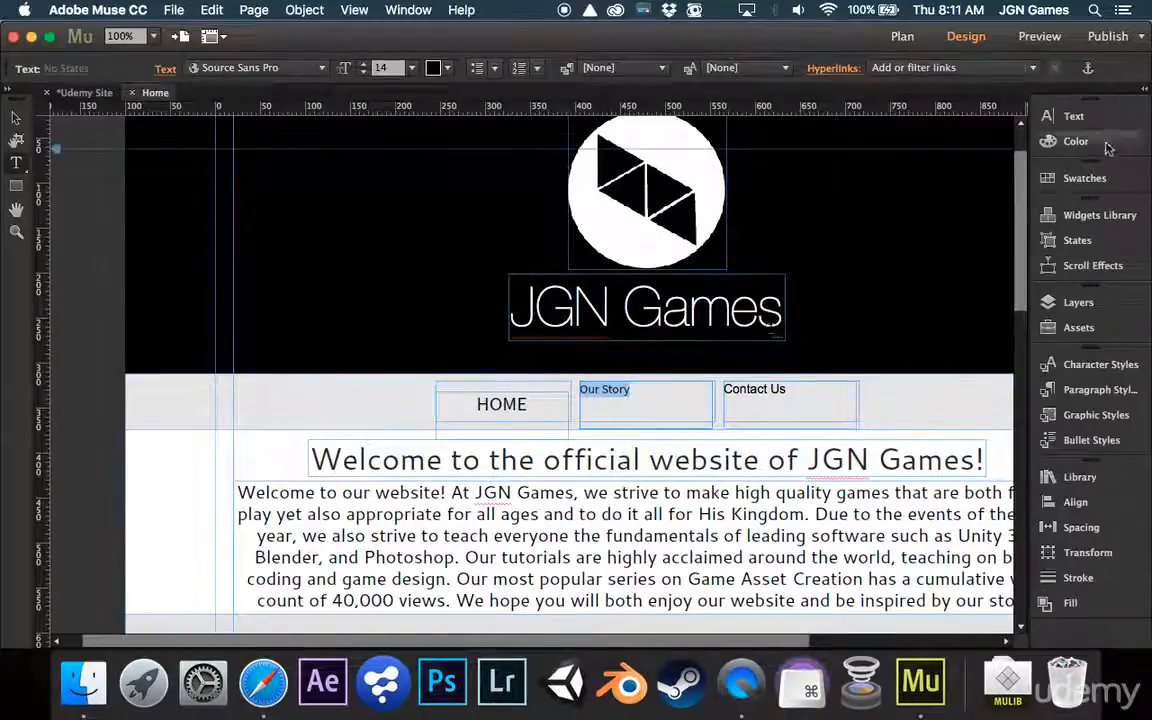
pyautogui.click(1068, 116)
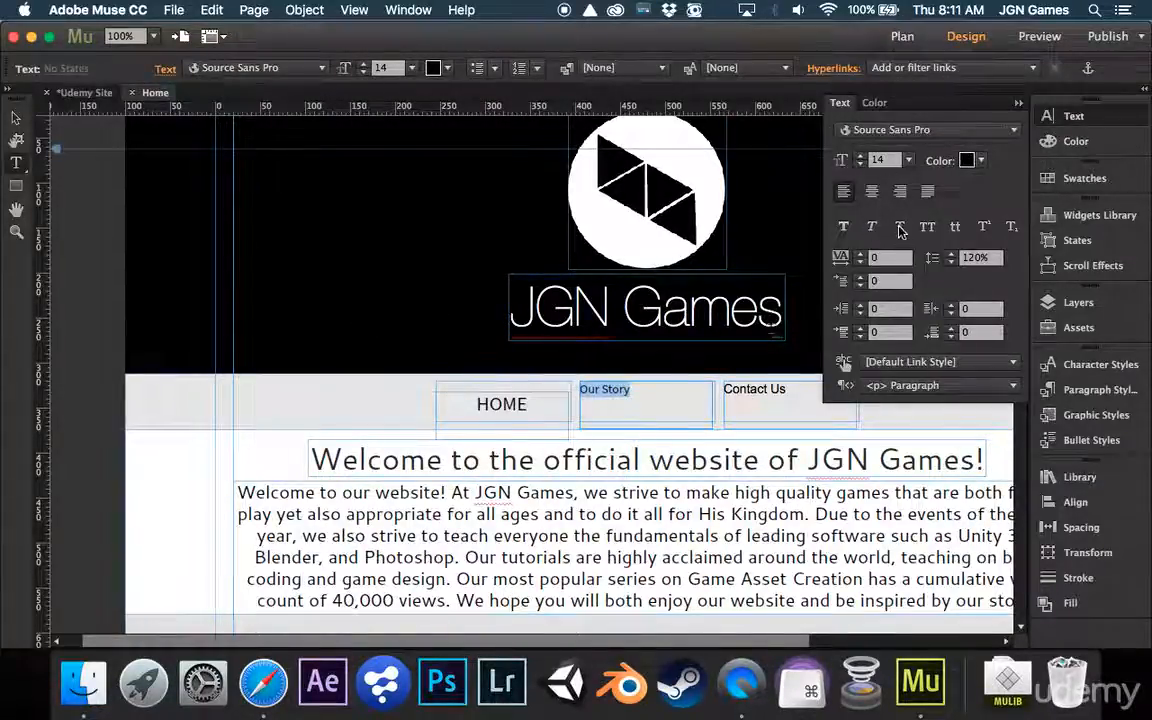
pyautogui.click(1070, 116)
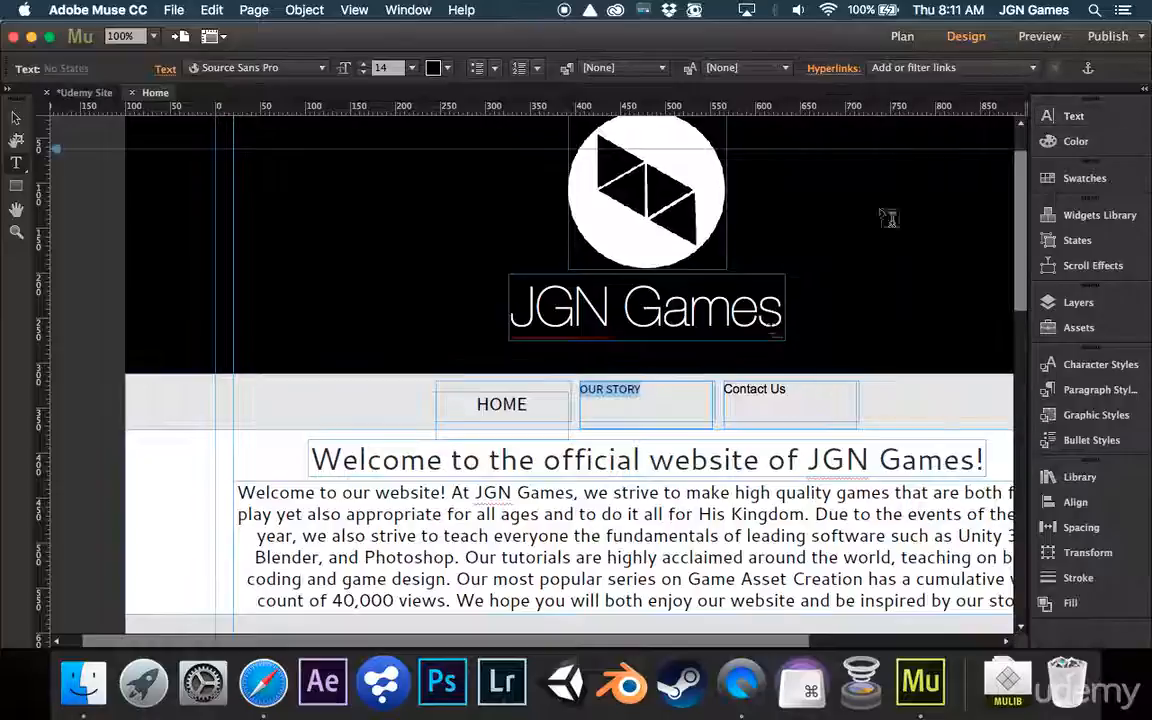
# Step: Enlarge the OUR STORY label's text to size 22, matching the HOME label
pyautogui.click(513, 403)
pyautogui.tripleClick(590, 392)
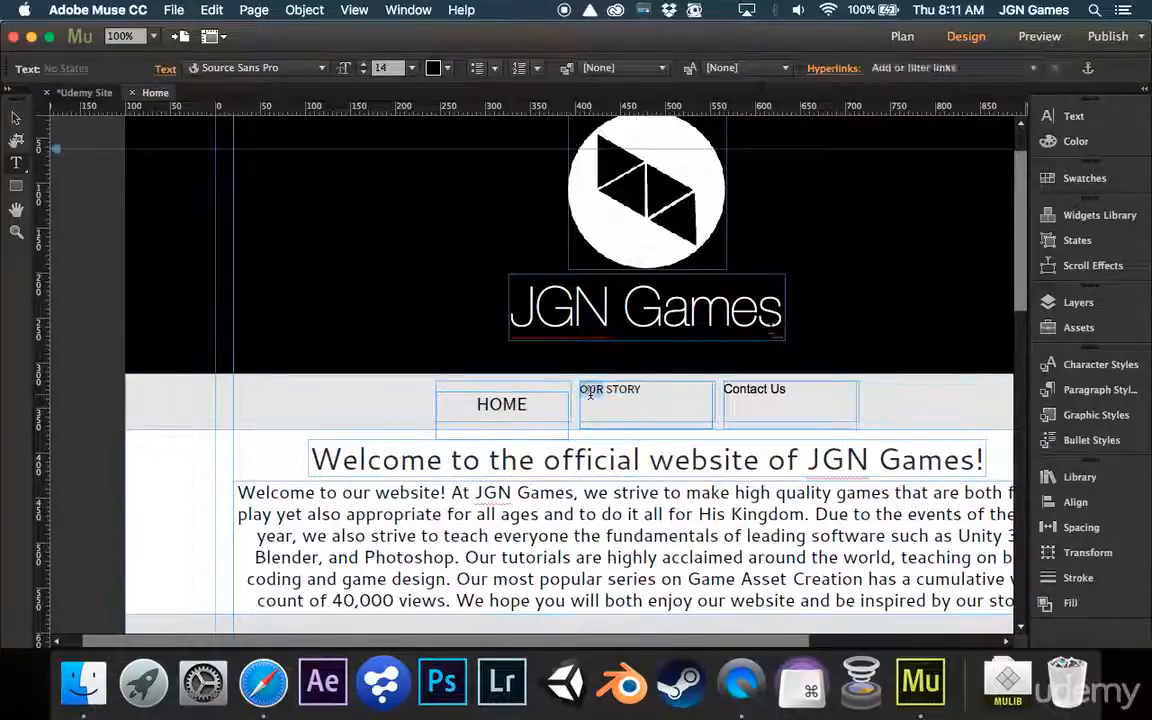
pyautogui.click(366, 64)
pyautogui.click(366, 64)
pyautogui.click(366, 64)
pyautogui.click(366, 64)
pyautogui.click(366, 64)
pyautogui.click(366, 64)
pyautogui.click(366, 64)
pyautogui.click(366, 72)
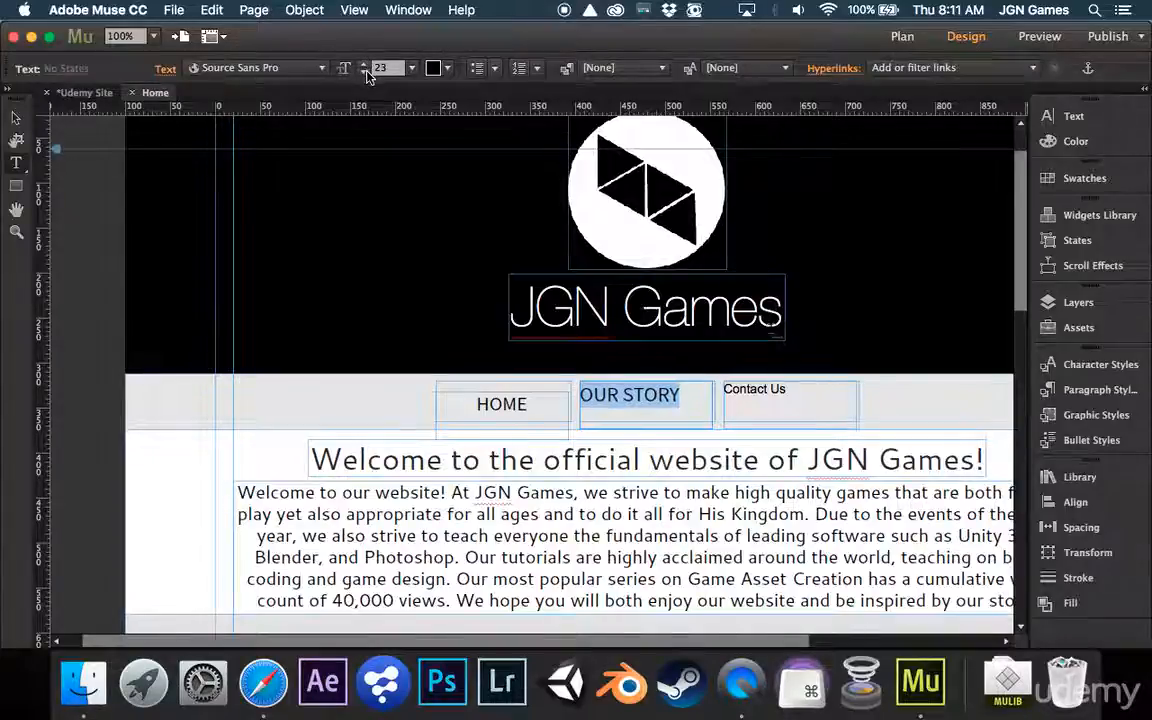
# Step: Format the "Contact Us" label in all caps and set its font to Source Sans Pro
pyautogui.click(16, 119)
pyautogui.click(766, 403)
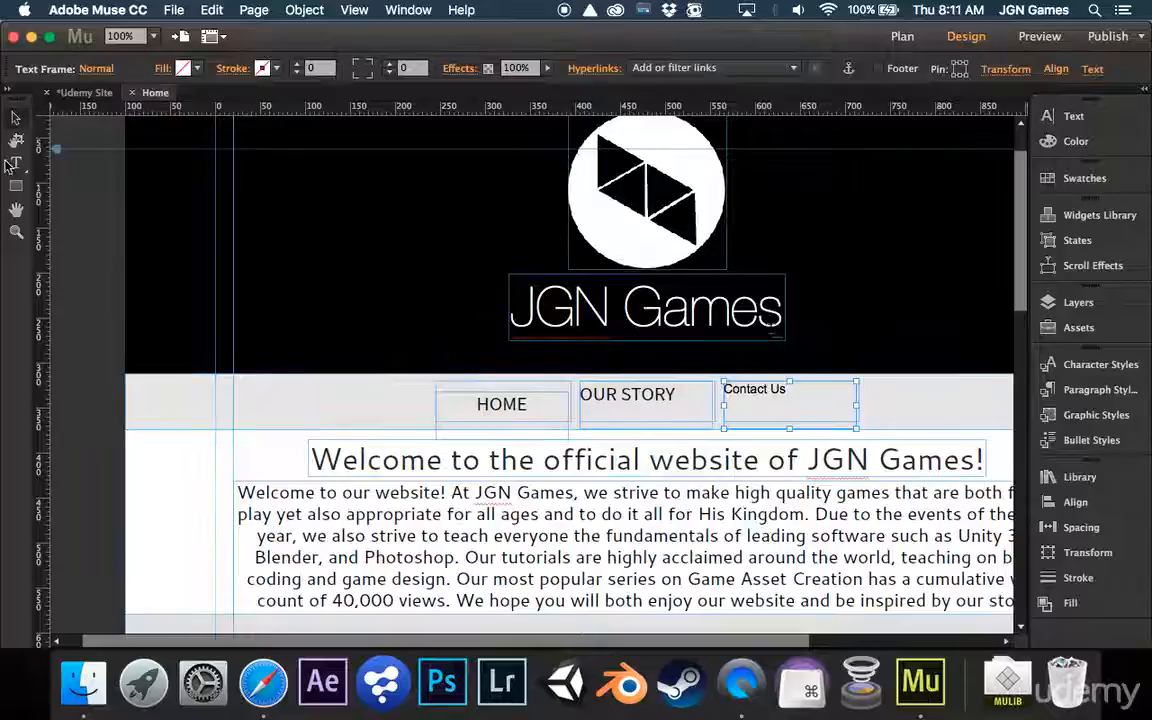
pyautogui.click(14, 162)
pyautogui.doubleClick(777, 388)
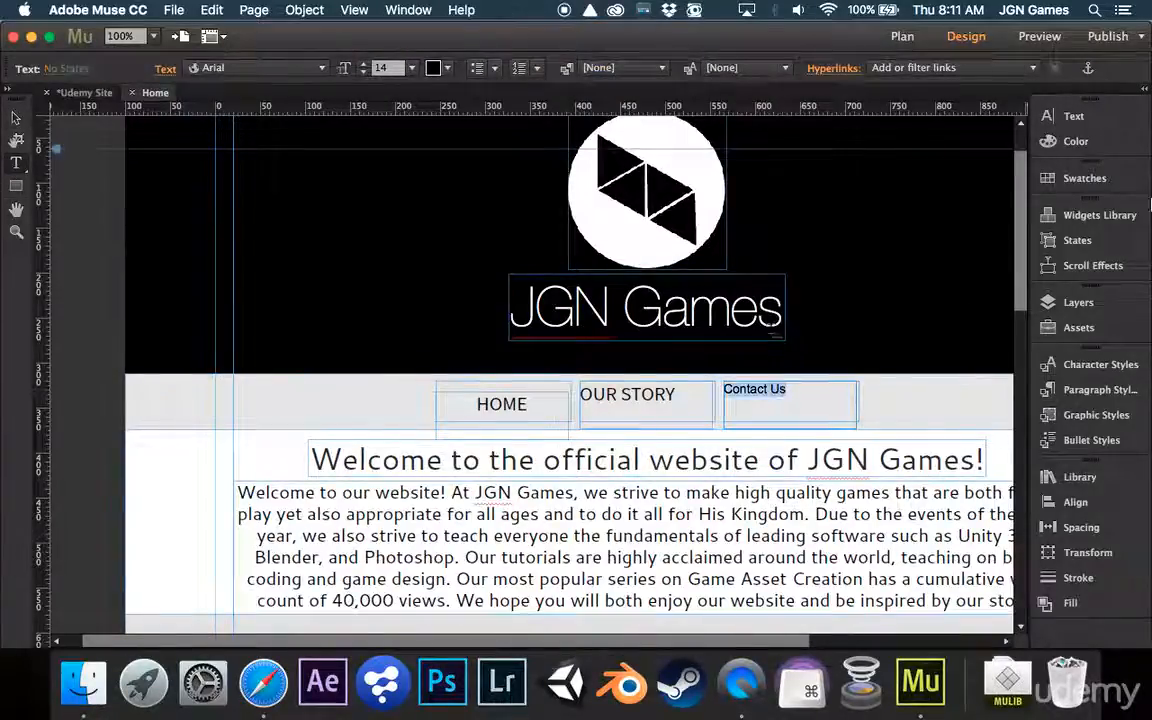
pyautogui.click(1090, 120)
pyautogui.click(926, 227)
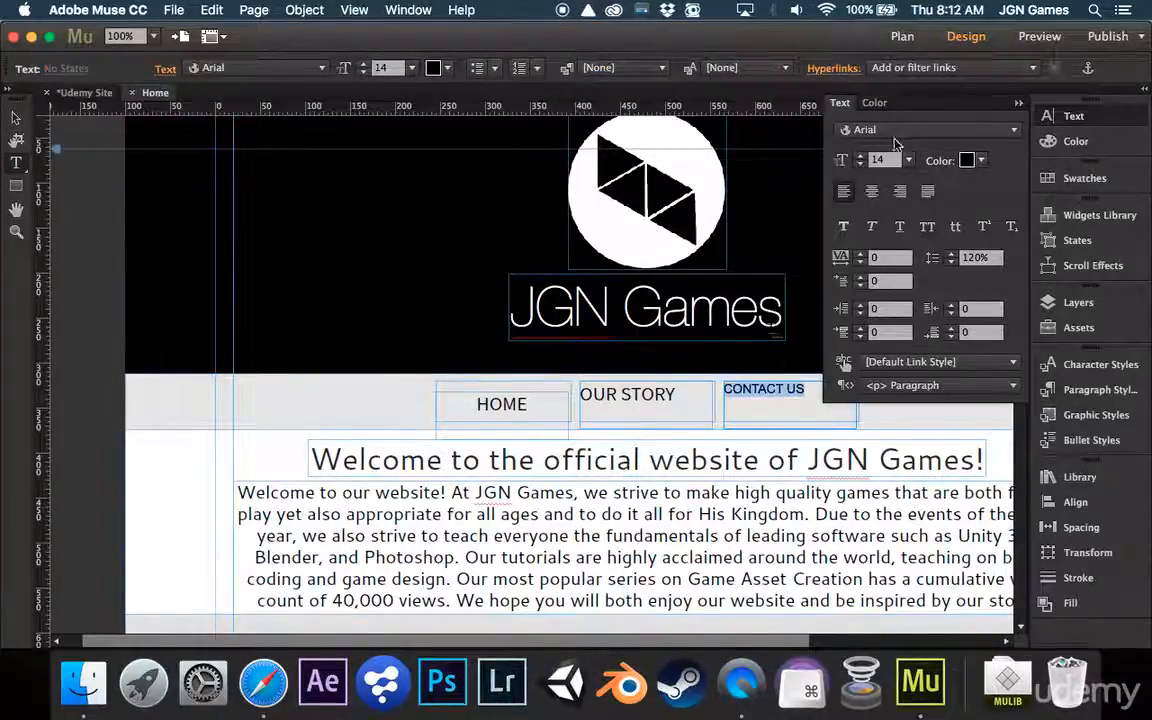
pyautogui.click(900, 130)
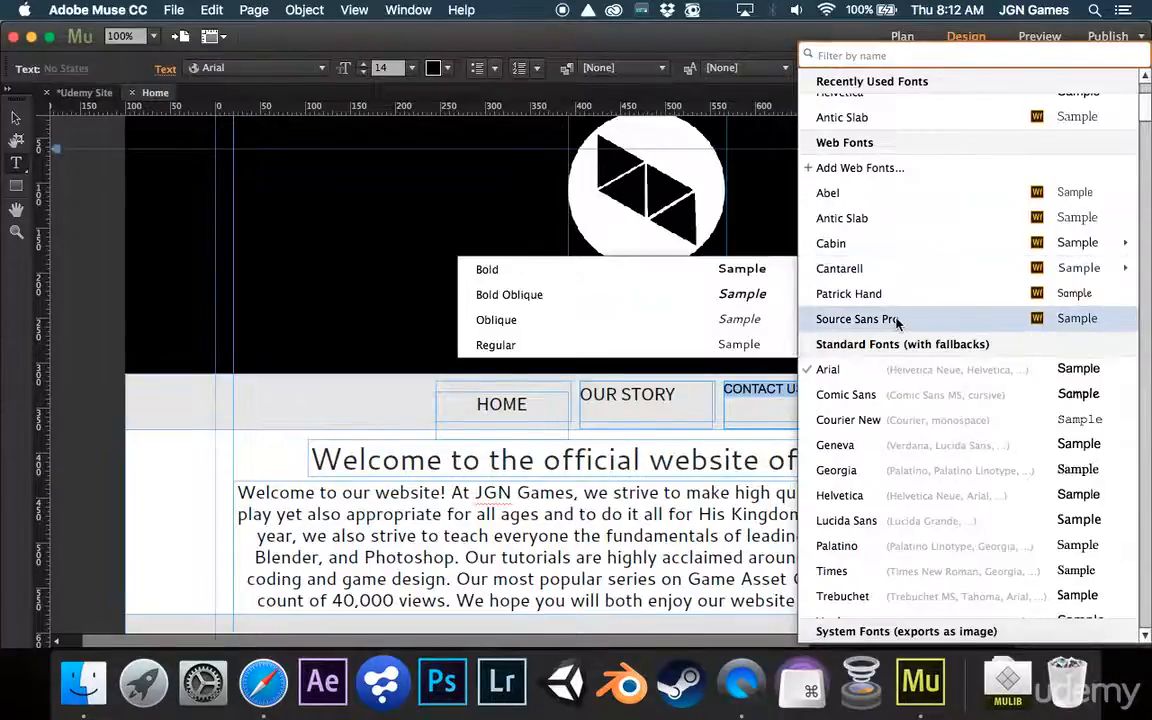
pyautogui.click(897, 320)
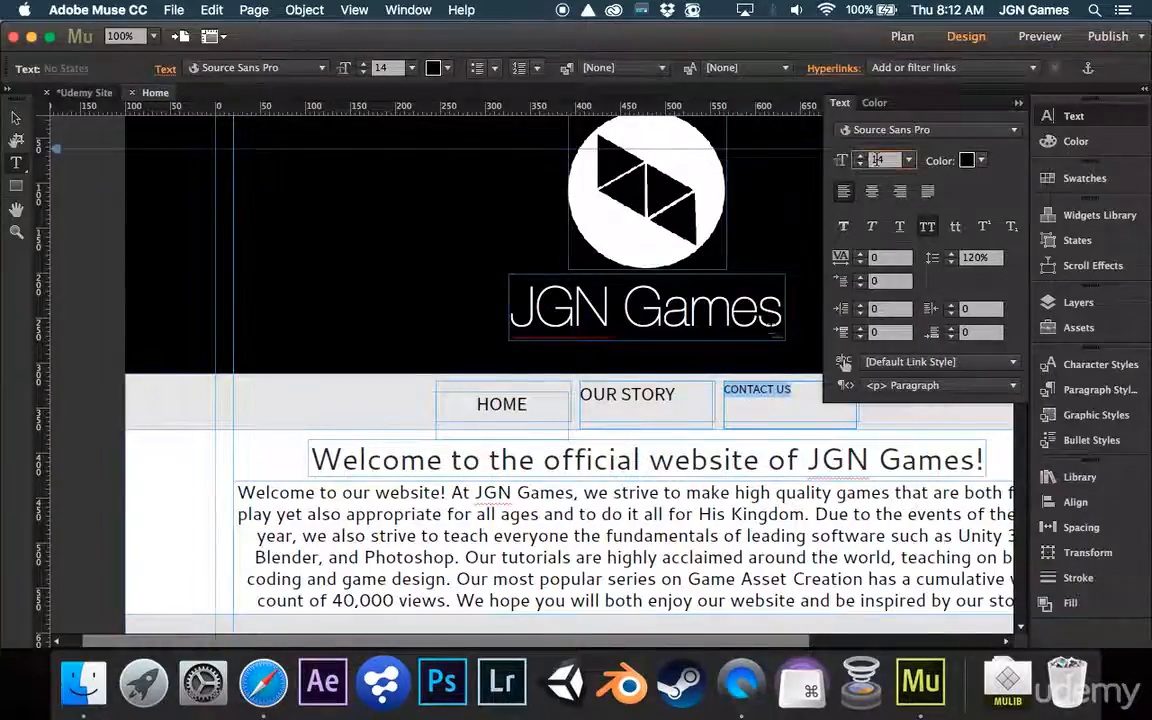
# Step: Set the CONTACT US label's text size to 22 to match the other navigation labels
pyautogui.write('22')
pyautogui.press('Return')
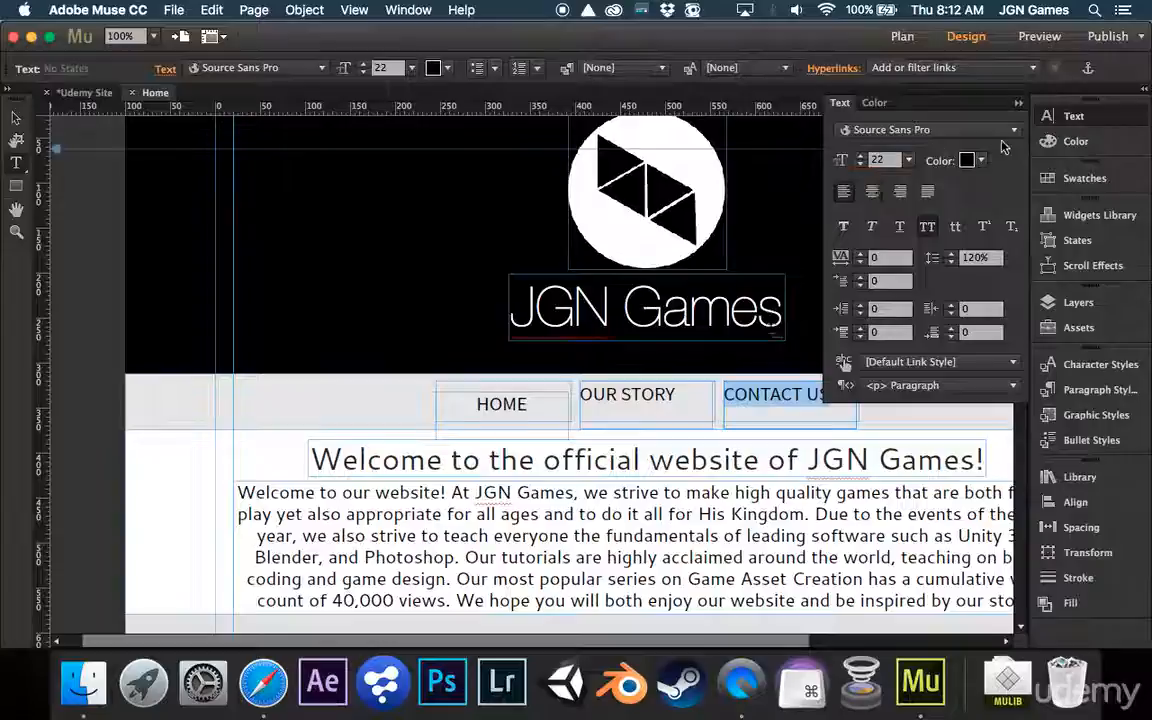
pyautogui.click(1095, 116)
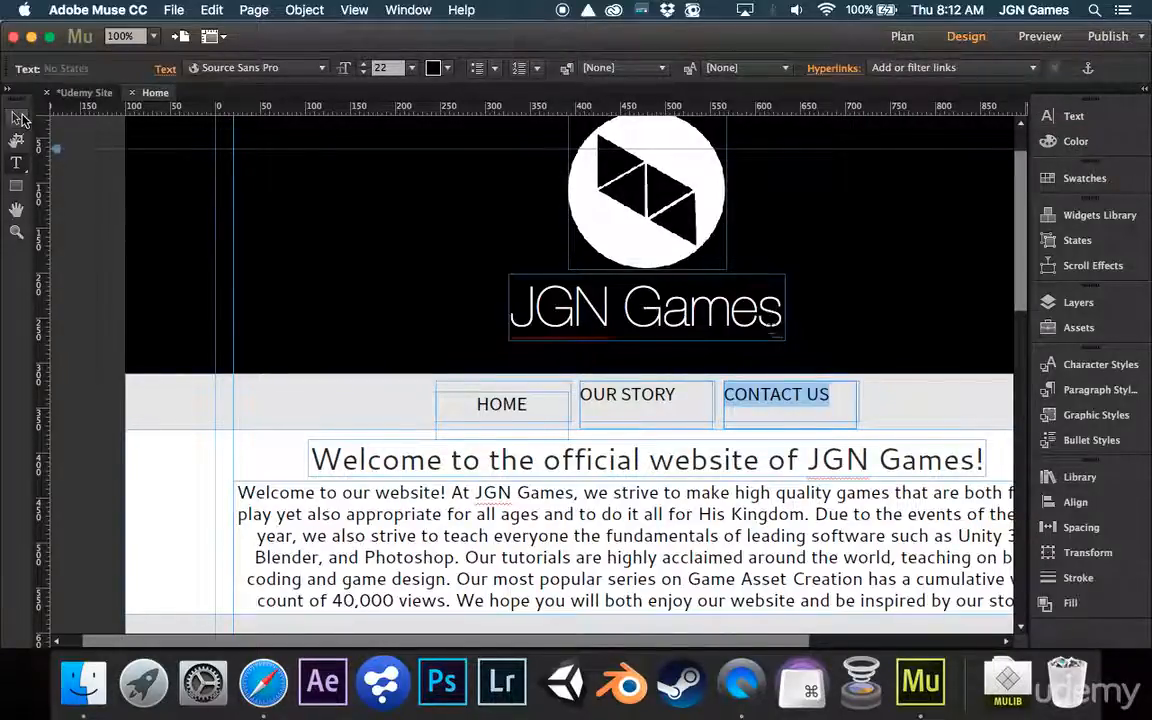
# Step: Center-align the OUR STORY and CONTACT US labels' text and lower both frames together to line up with the HOME label
pyautogui.click(17, 116)
pyautogui.keyDown('shift'); pyautogui.click(630, 418); pyautogui.keyUp('shift')
pyautogui.click(1093, 118)
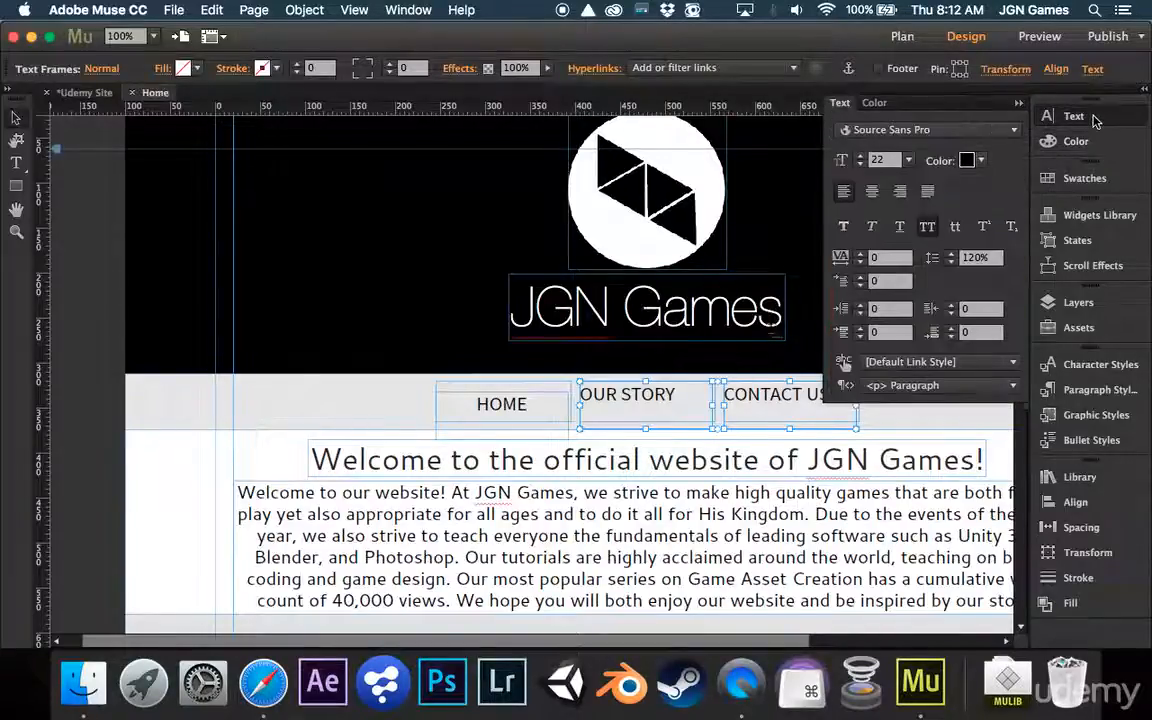
pyautogui.click(871, 191)
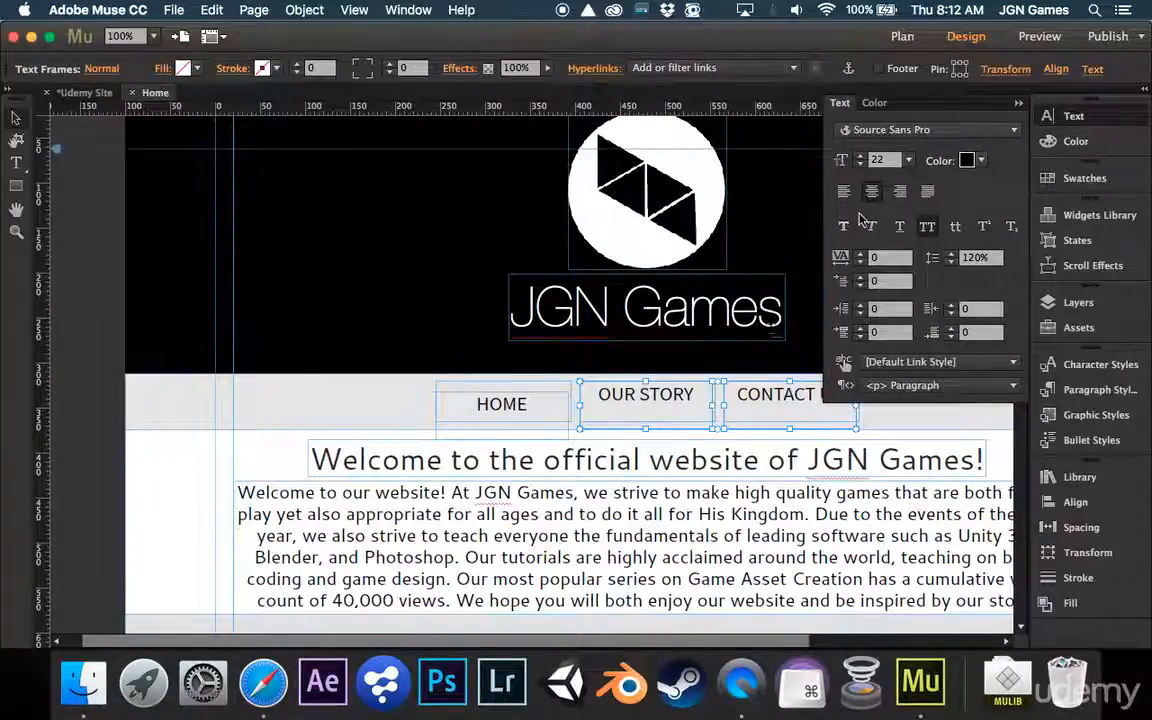
pyautogui.click(1122, 113)
pyautogui.moveTo(818, 406); pyautogui.dragTo(820, 418)
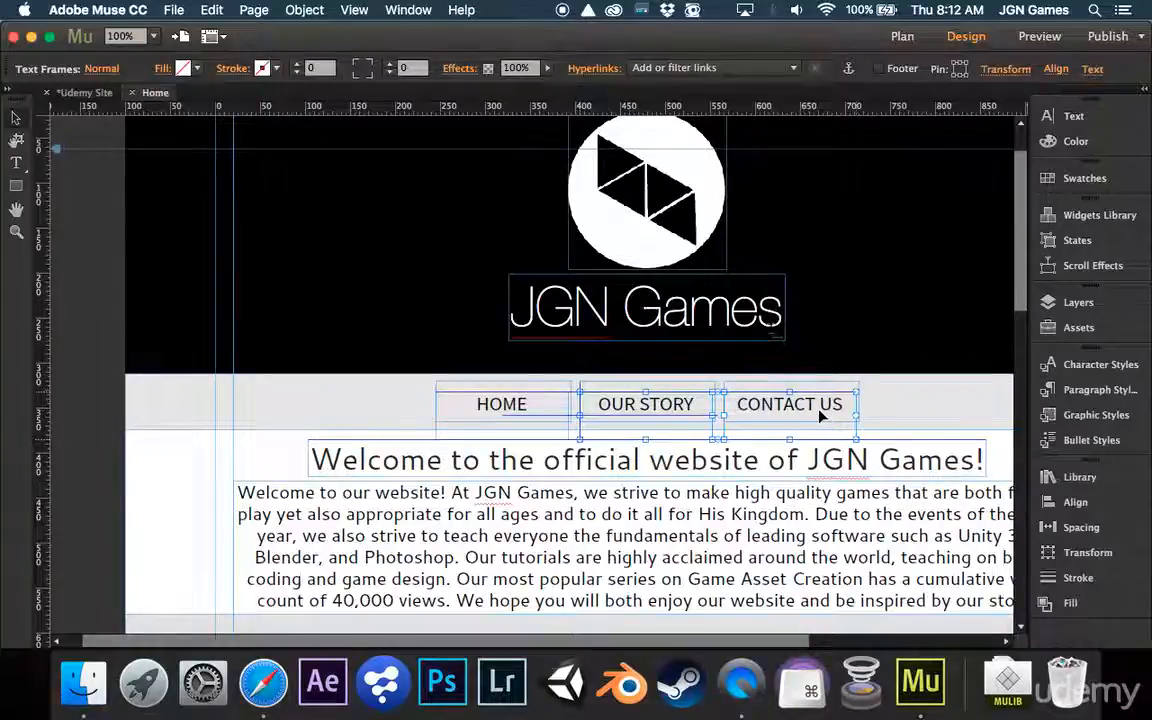
pyautogui.click(927, 349)
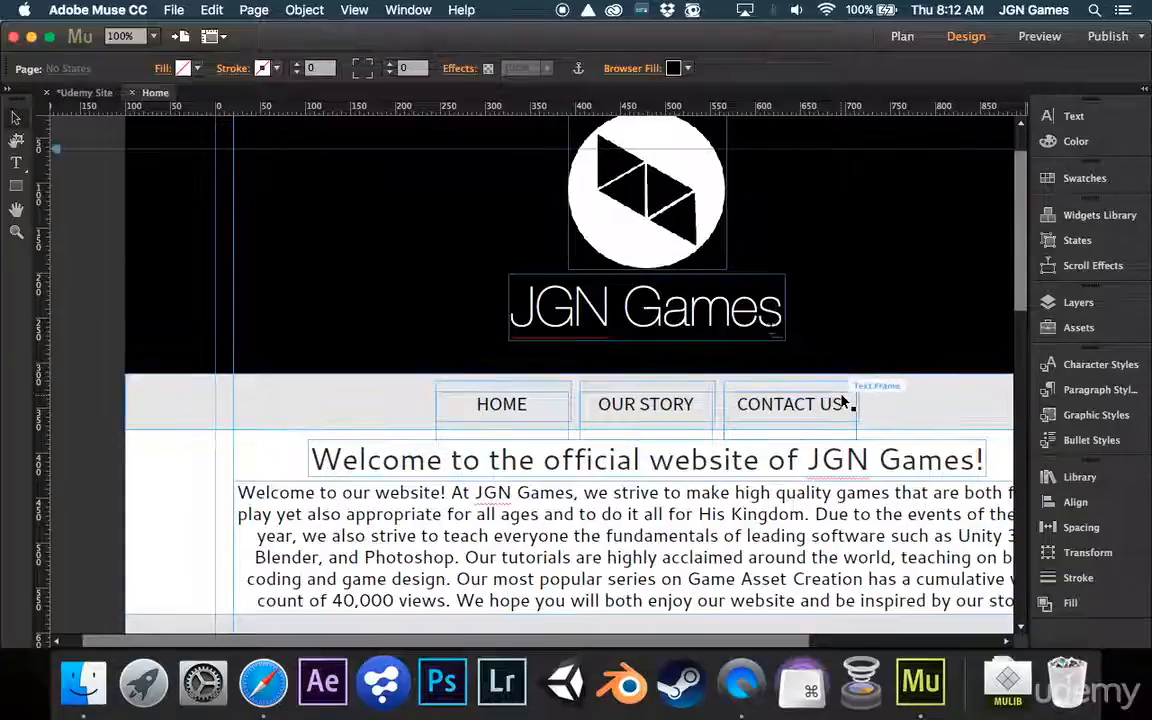
# Step: Look over the home page layout, the site plan's page thumbnails and the widget categories in the Widgets Library
pyautogui.scroll(-3, 843, 400)
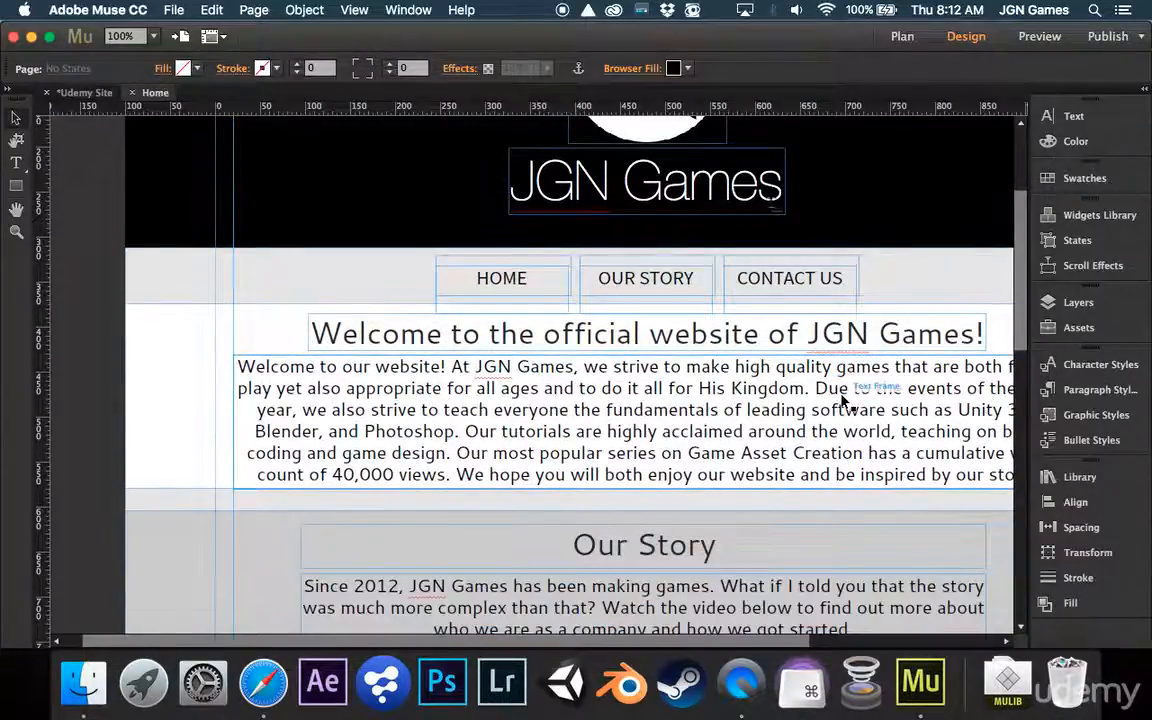
pyautogui.scroll(-1, 843, 400)
pyautogui.scroll(6, 843, 402)
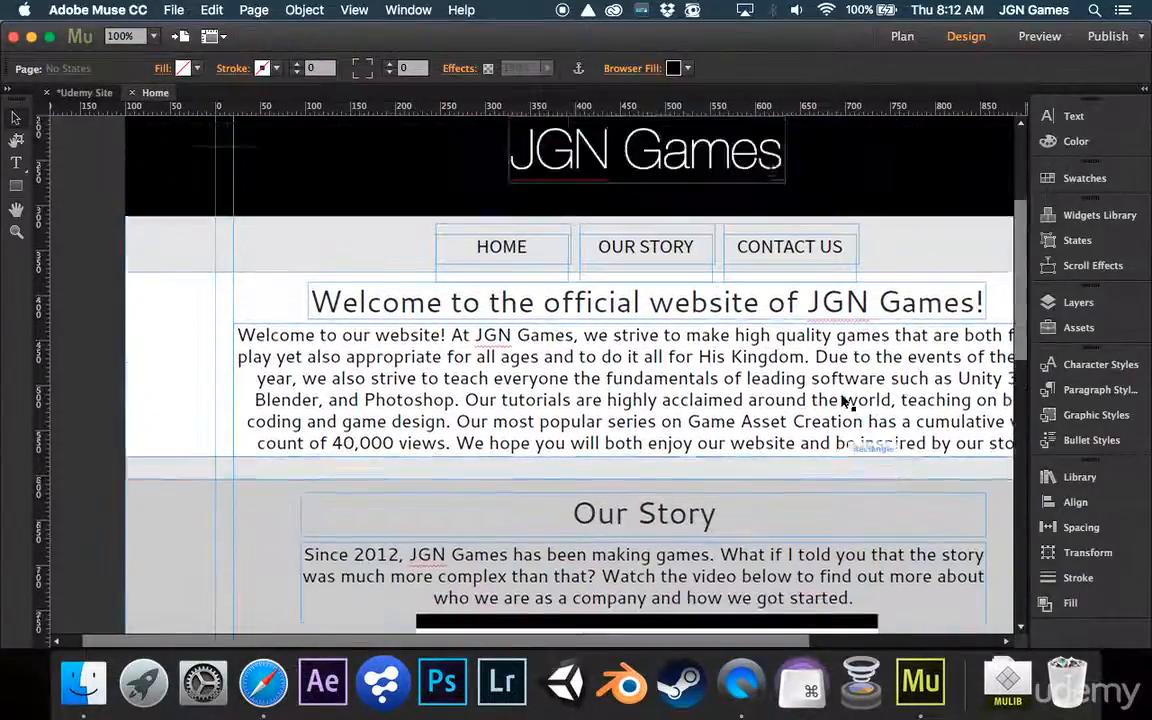
pyautogui.click(95, 95)
pyautogui.moveTo(278, 203)
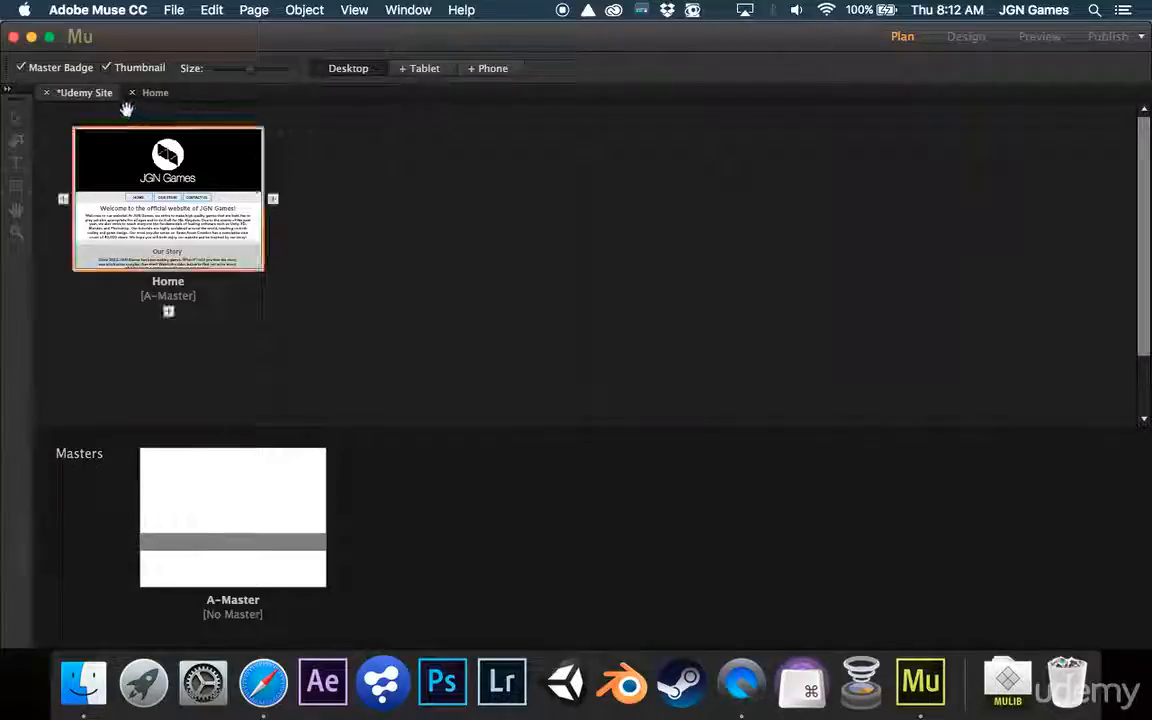
pyautogui.click(155, 93)
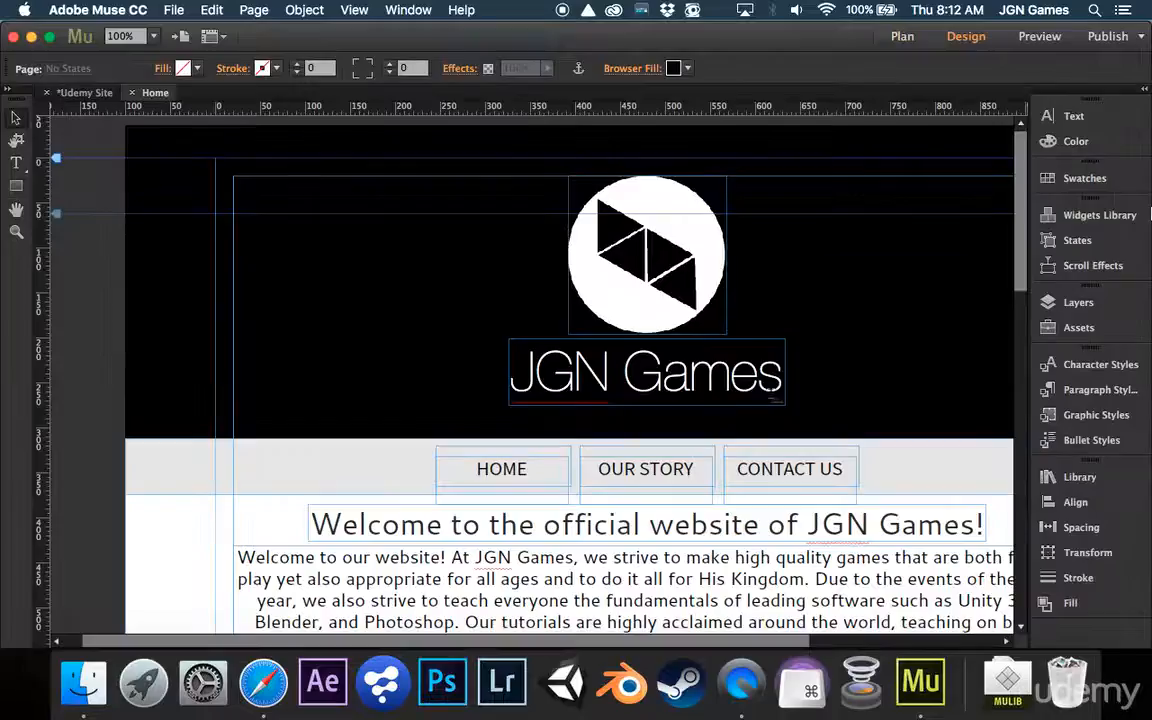
pyautogui.click(1100, 215)
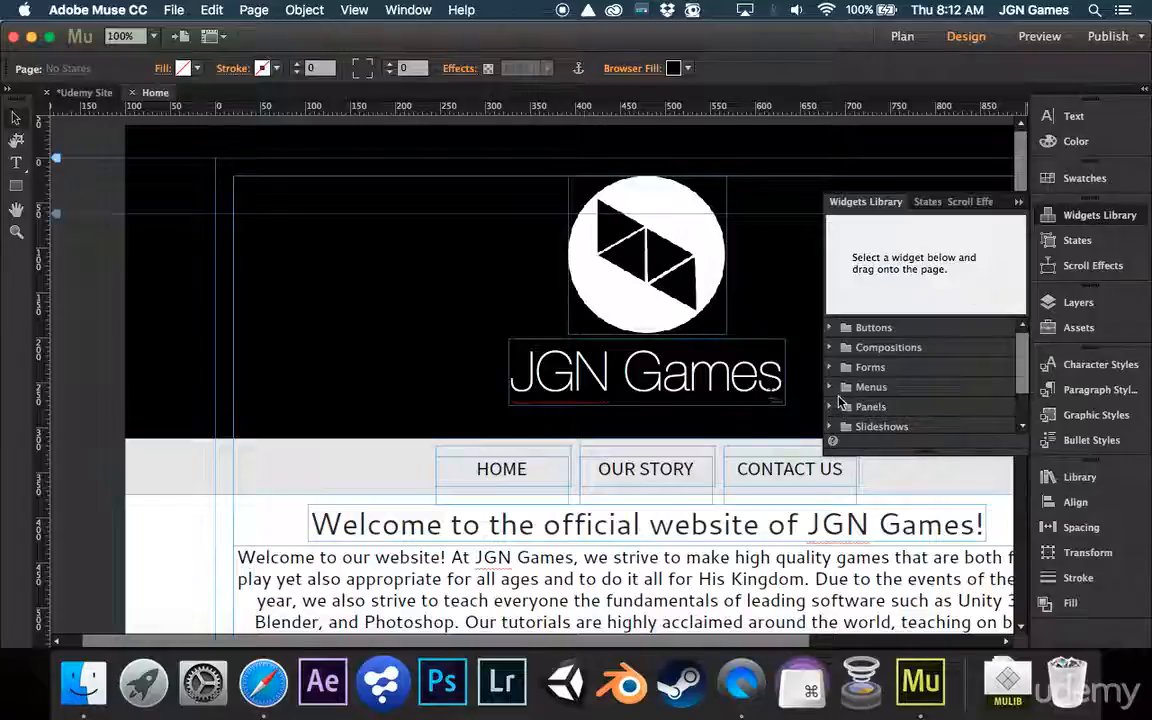
pyautogui.click(1085, 215)
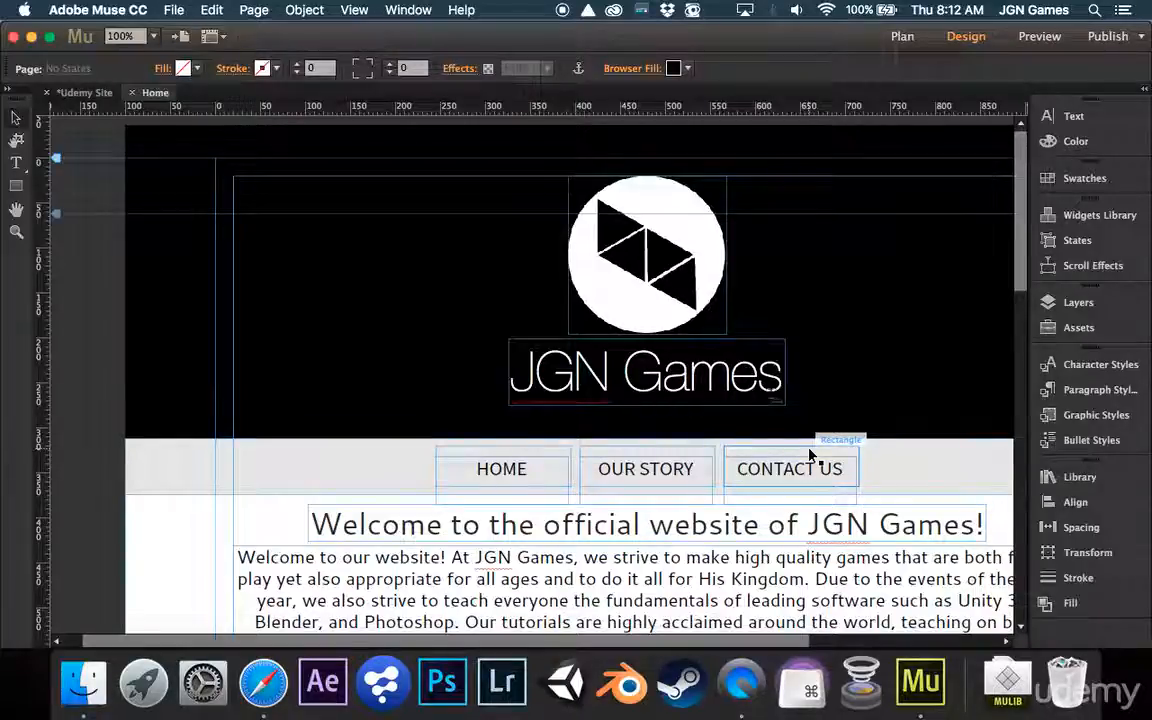
pyautogui.scroll(-5, 810, 455)
pyautogui.hscroll(1, 810, 455)
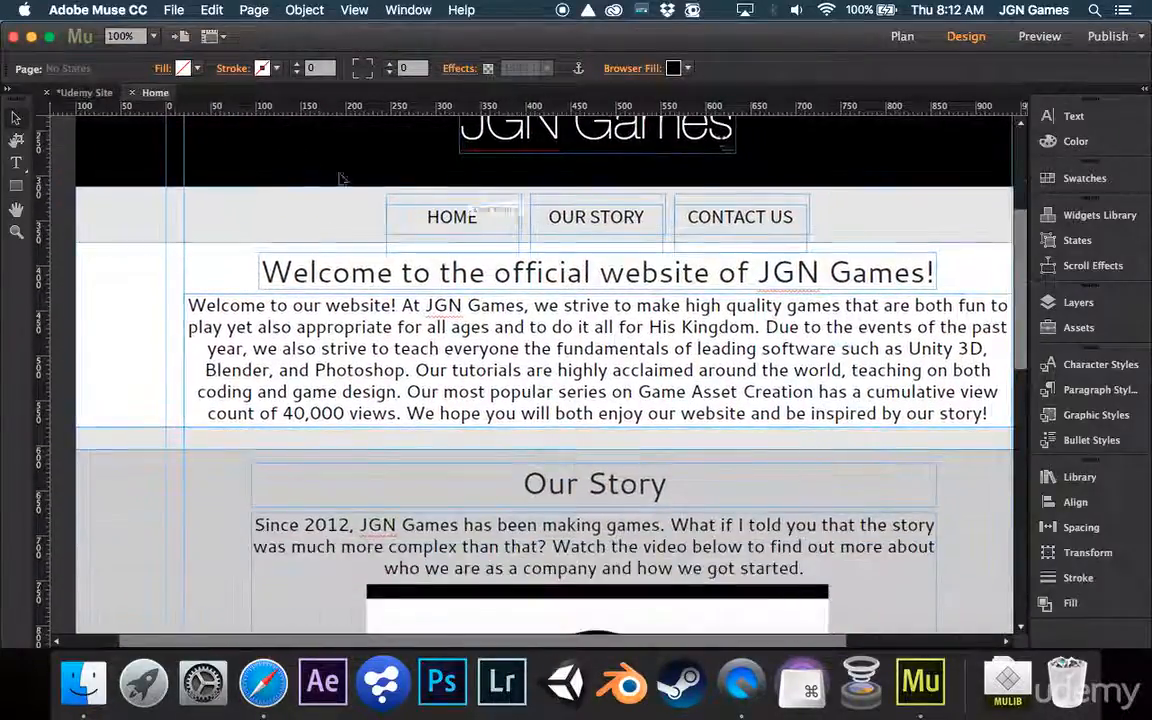